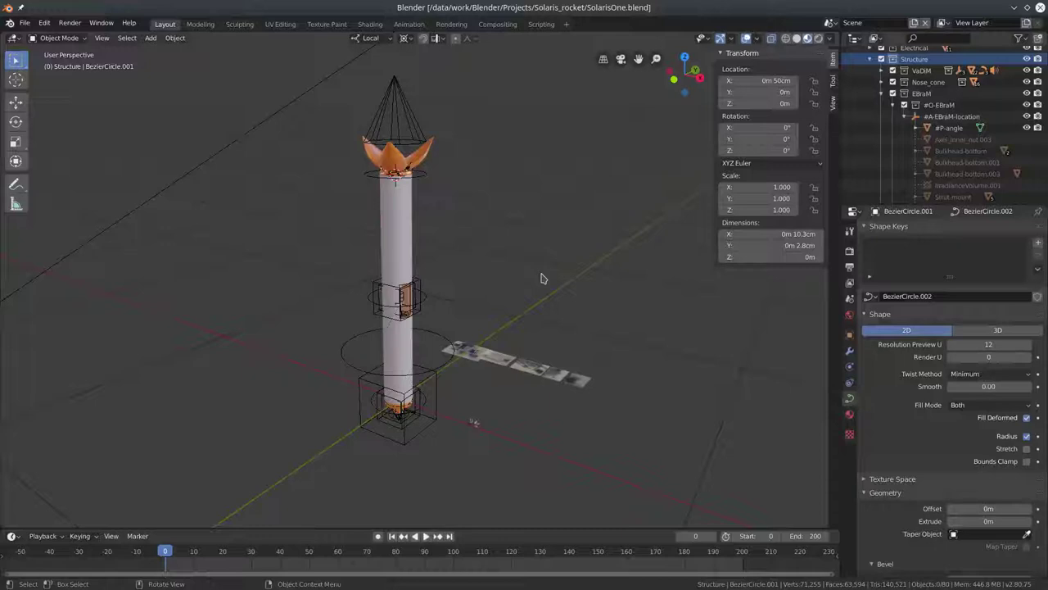
- Hide the side panel and toolbar, maximize the 3D view, and select the first electronics-board plane
{"action": "key", "text": "n"}
{"action": "key", "text": "t"}
{"action": "key", "text": "ctrl+space"}
{"action": "mouse_move", "coordinate": [665, 307]}
{"action": "middle_mouse_down"}
{"action": "mouse_move", "coordinate": [505, 271]}
{"action": "mouse_move", "coordinate": [454, 314]}
{"action": "mouse_move", "coordinate": [501, 409]}
{"action": "mouse_move", "coordinate": [661, 300]}
{"action": "mouse_move", "coordinate": [969, 330]}
{"action": "mouse_move", "coordinate": [187, 365]}
{"action": "mouse_move", "coordinate": [667, 417]}
{"action": "middle_mouse_up"}
{"action": "scroll", "coordinate": [501, 410], "scroll_direction": "up", "scroll_amount": 2}
{"action": "scroll", "coordinate": [502, 410], "scroll_direction": "up", "scroll_amount": 2}
{"action": "scroll", "coordinate": [523, 371], "scroll_direction": "up", "scroll_amount": 2}
{"action": "scroll", "coordinate": [522, 370], "scroll_direction": "up", "scroll_amount": 1}
{"action": "left_click", "coordinate": [494, 325]}
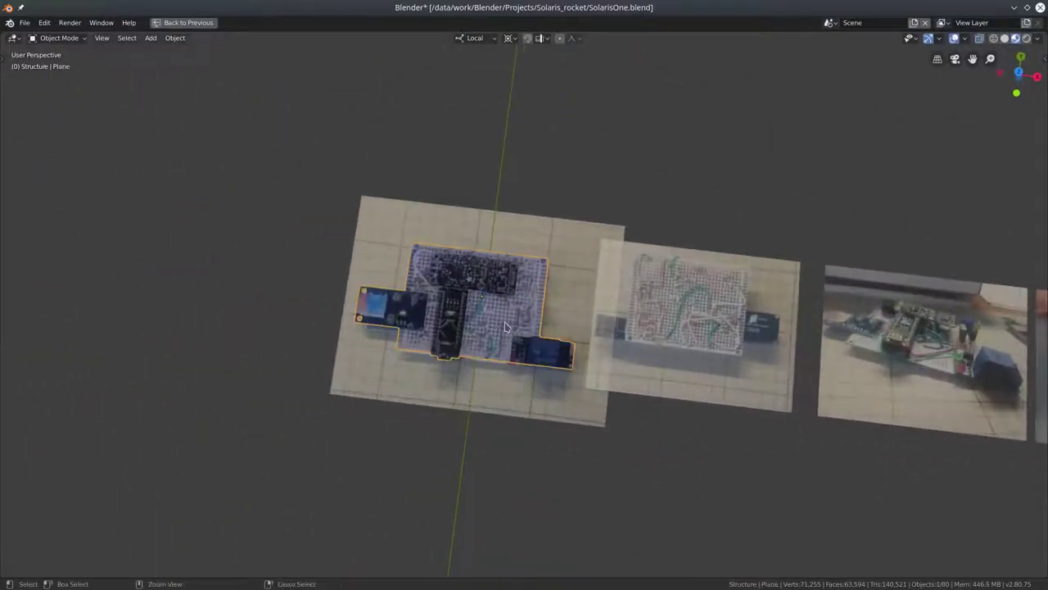
- Show the whole board plane's UVs in the UV Editing workspace and save SolarisOne.blend
{"action": "key", "text": "ctrl+space"}
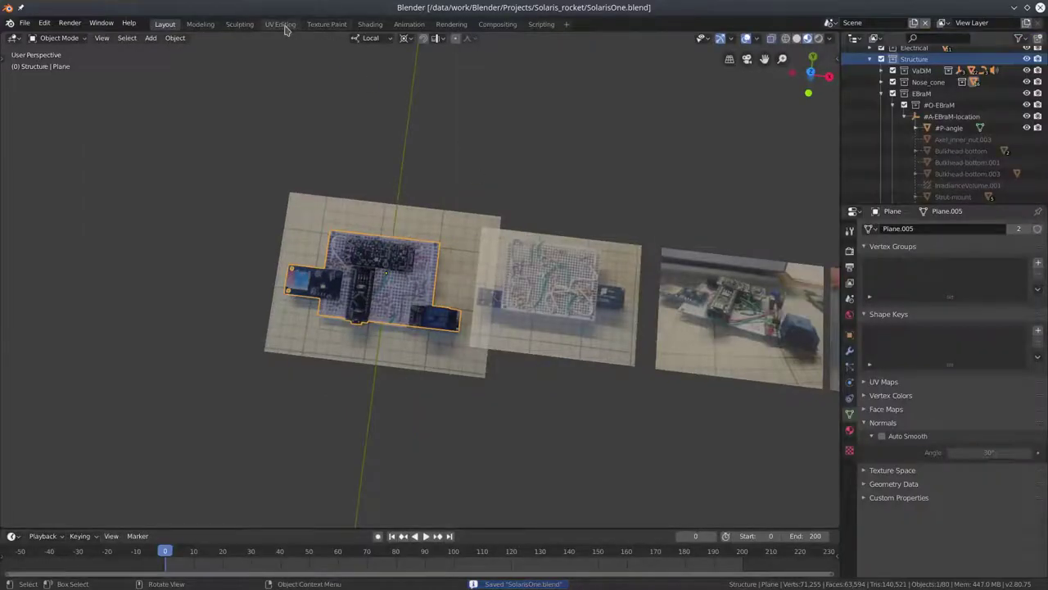
{"action": "left_click", "coordinate": [280, 23]}
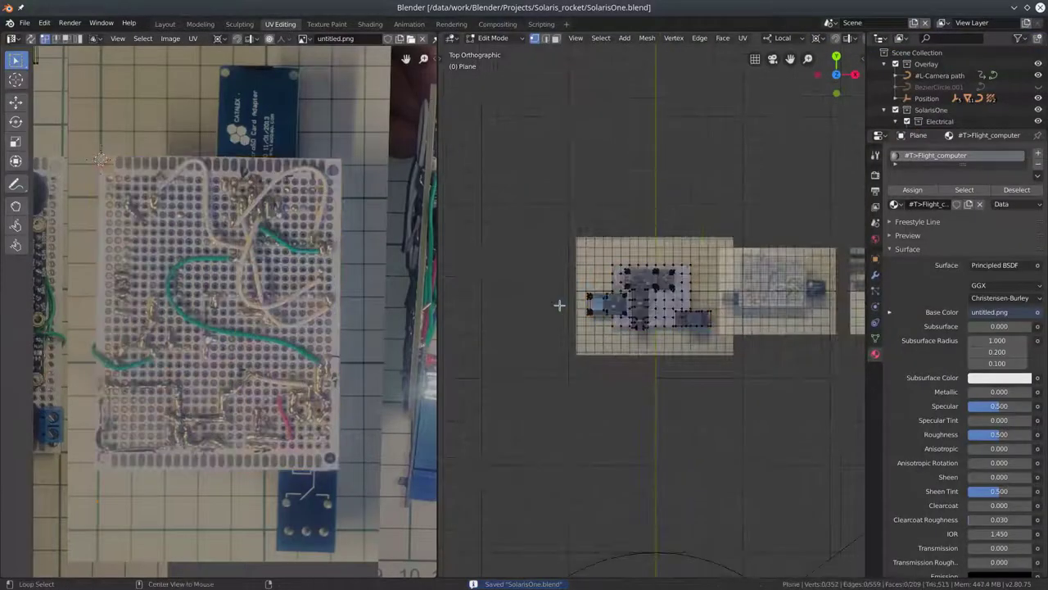
{"action": "scroll", "coordinate": [271, 264], "scroll_direction": "down", "scroll_amount": 6}
{"action": "key", "text": "a"}
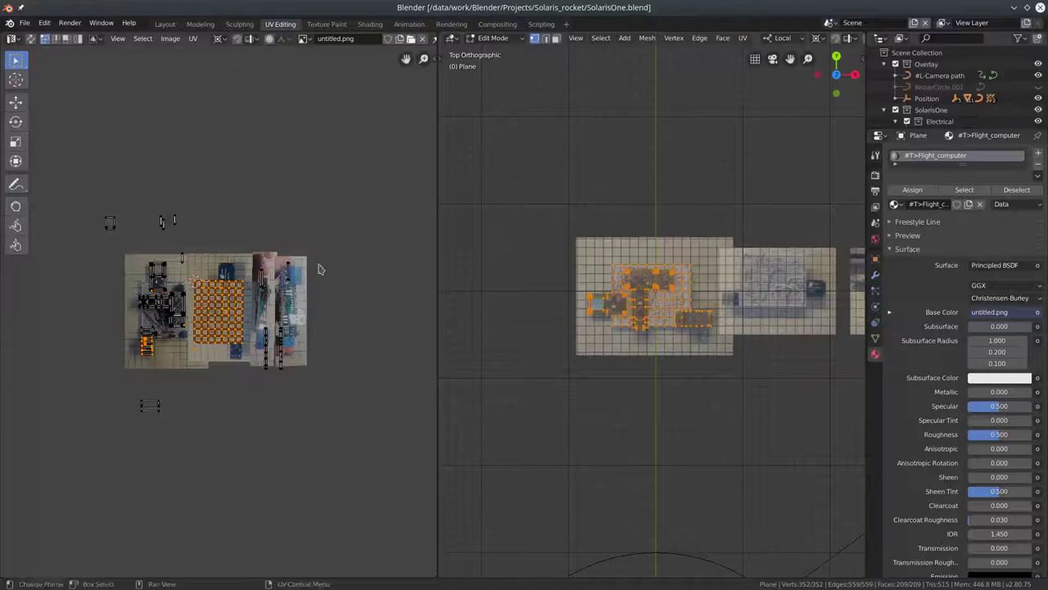
{"action": "scroll", "coordinate": [269, 210], "scroll_direction": "up", "scroll_amount": 1}
{"action": "scroll", "coordinate": [199, 104], "scroll_direction": "up", "scroll_amount": 3}
{"action": "key", "text": "ctrl+s"}
- Return to the Layout workspace with the 3D view maximized again
{"action": "left_click", "coordinate": [165, 24]}
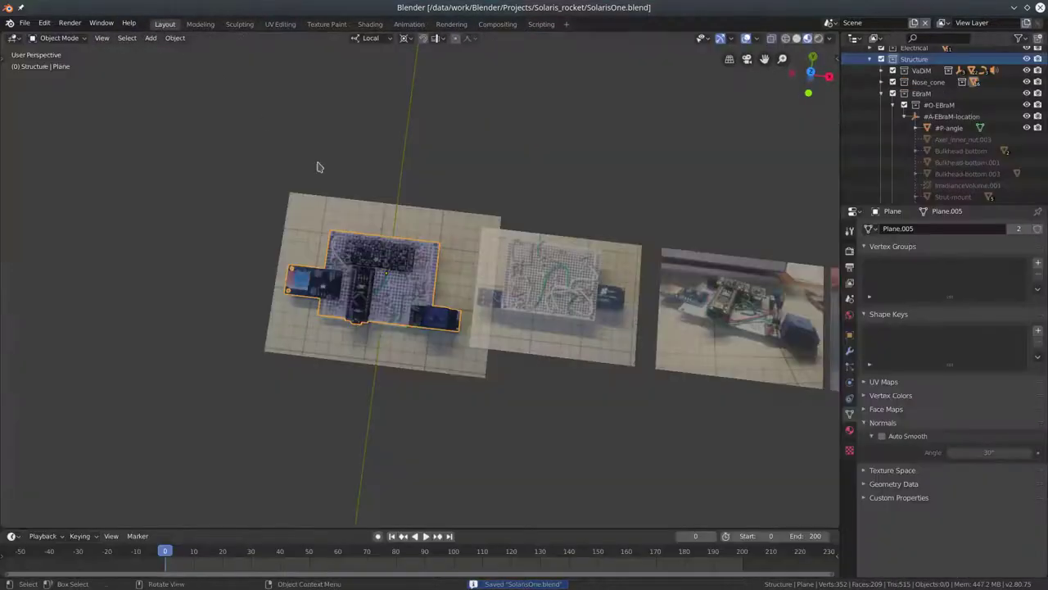
{"action": "scroll", "coordinate": [265, 122], "scroll_direction": "down", "scroll_amount": 2}
{"action": "scroll", "coordinate": [265, 123], "scroll_direction": "down", "scroll_amount": 2}
{"action": "scroll", "coordinate": [518, 312], "scroll_direction": "down", "scroll_amount": 1}
{"action": "key", "text": "ctrl+space"}
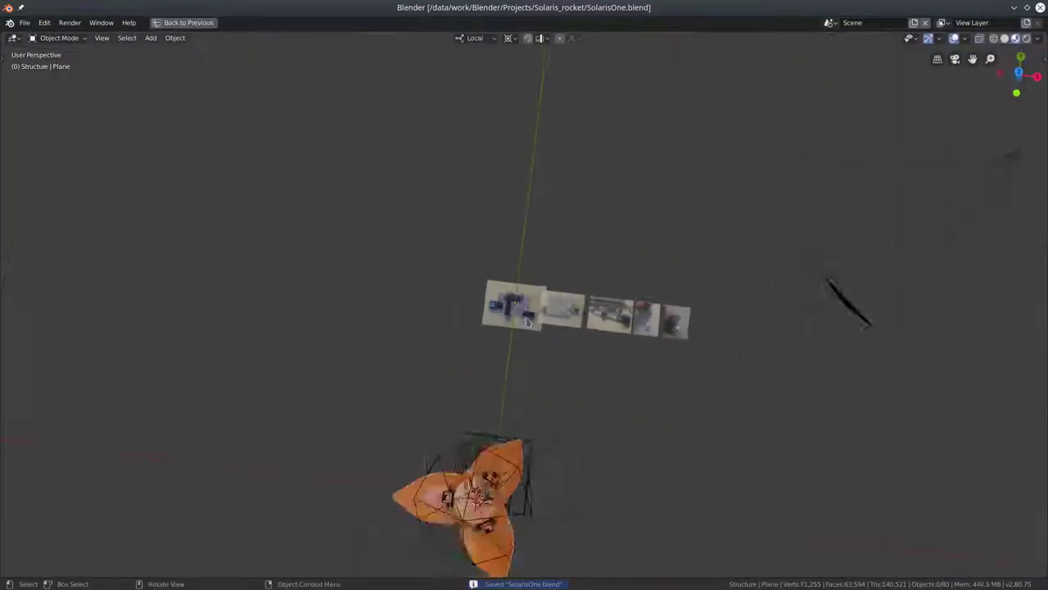
- Hide the white fuselage and frame the engine-mount ring from a level angle
{"action": "middle_click_drag", "start_coordinate": [518, 312], "coordinate": [536, 241]}
{"action": "scroll", "coordinate": [546, 253], "scroll_direction": "up", "scroll_amount": 4}
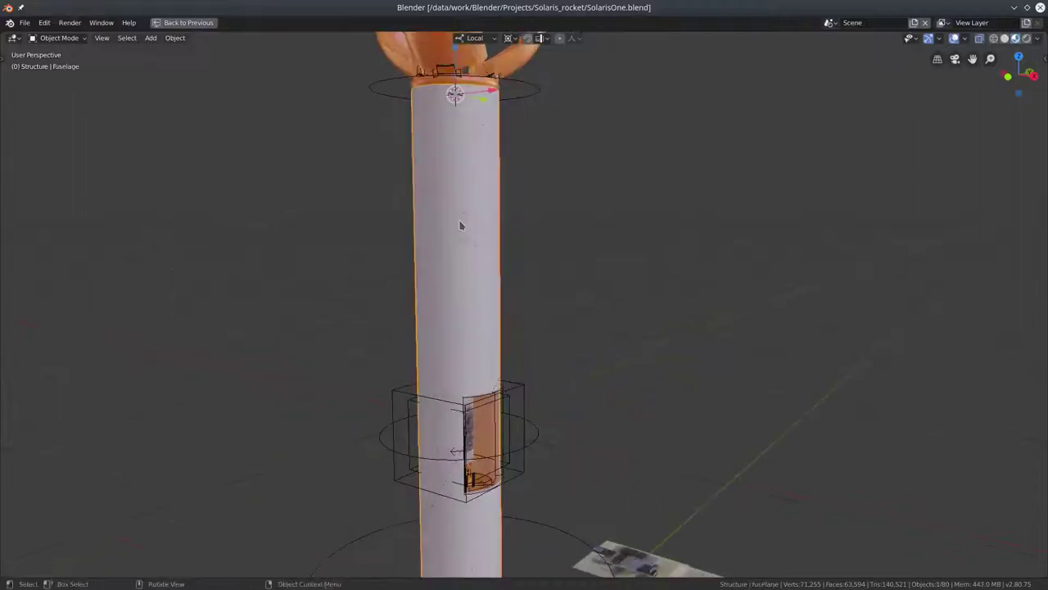
{"action": "mouse_move", "coordinate": [562, 355]}
{"action": "middle_mouse_down", "text": "shift"}
{"action": "mouse_move", "coordinate": [552, 210]}
{"action": "mouse_move", "coordinate": [585, 171]}
{"action": "middle_mouse_up", "text": "shift"}
{"action": "scroll", "coordinate": [552, 234], "scroll_direction": "up", "scroll_amount": 2}
{"action": "scroll", "coordinate": [569, 266], "scroll_direction": "down", "scroll_amount": 1}
{"action": "key", "text": "h"}
{"action": "middle_click_drag", "start_coordinate": [509, 355], "coordinate": [517, 361], "text": "shift"}
{"action": "key", "text": "KP_Decimal"}
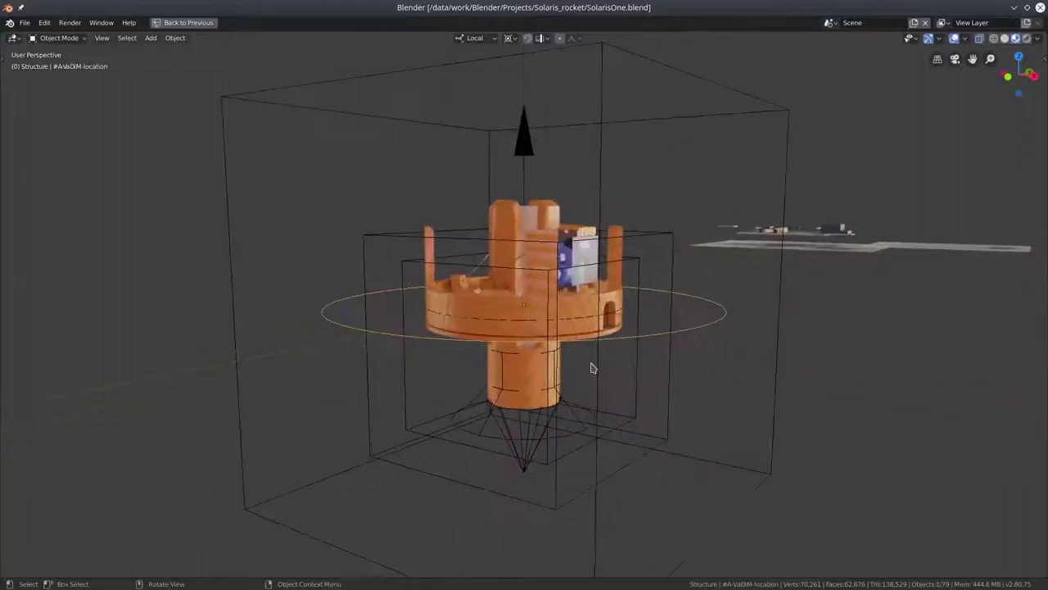
{"action": "middle_click_drag", "start_coordinate": [587, 340], "coordinate": [530, 191]}
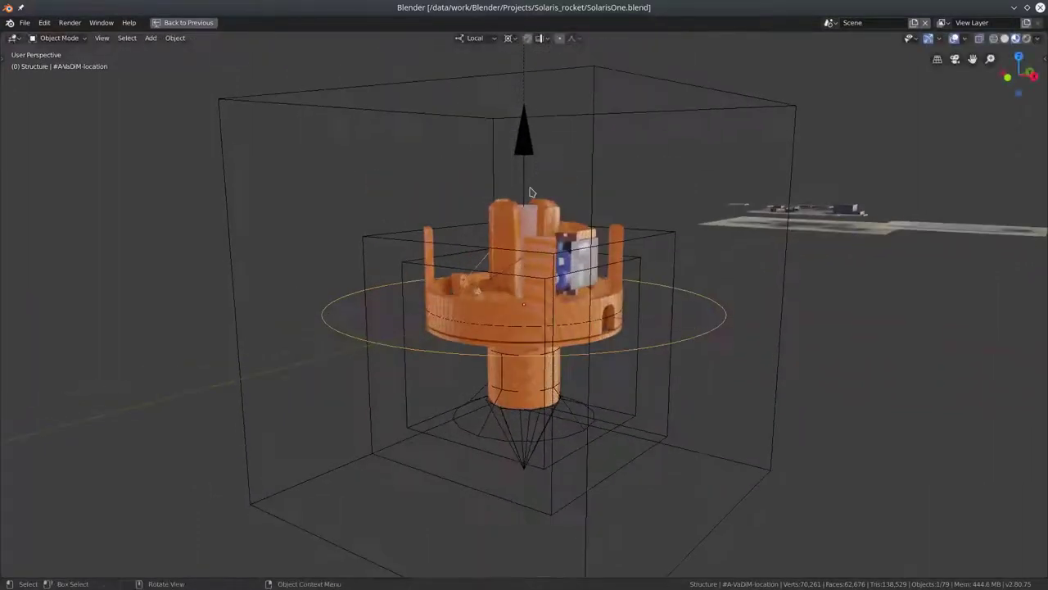
- Check #AThrust_Vector's object constraints, then start moving the #AThrust_Contol target
{"action": "key", "text": "ctrl+space"}
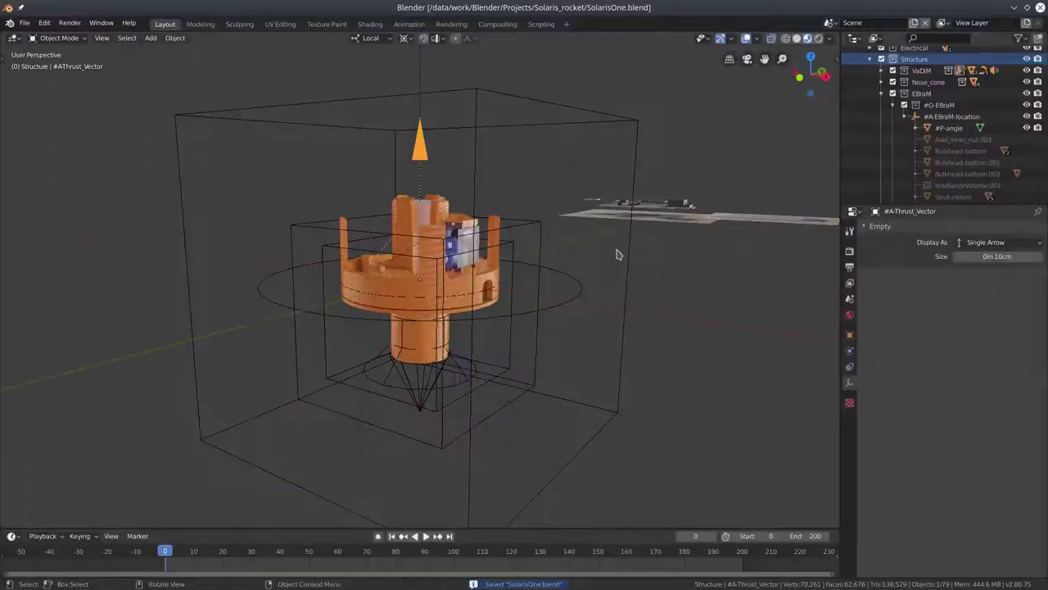
{"action": "left_click", "coordinate": [851, 367]}
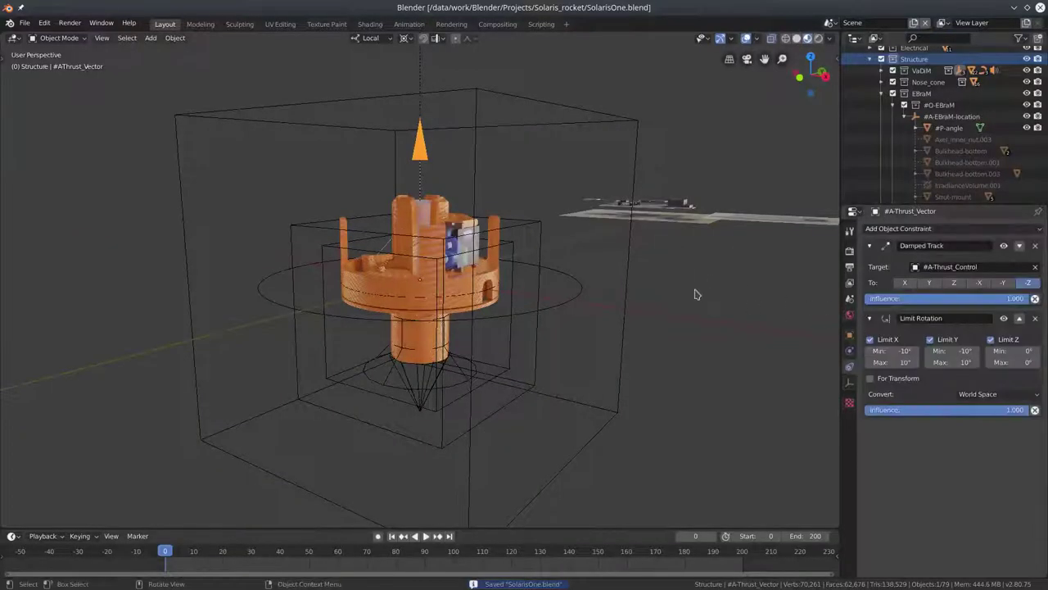
{"action": "key", "text": "ctrl+space"}
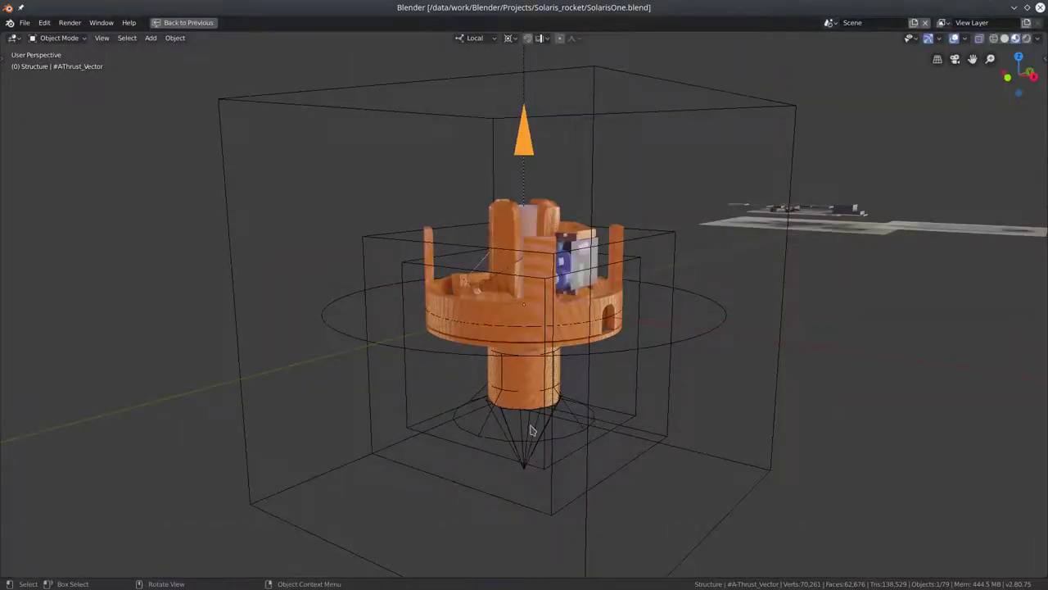
{"action": "scroll", "coordinate": [549, 416], "scroll_direction": "up", "scroll_amount": 5}
{"action": "key", "text": "g"}
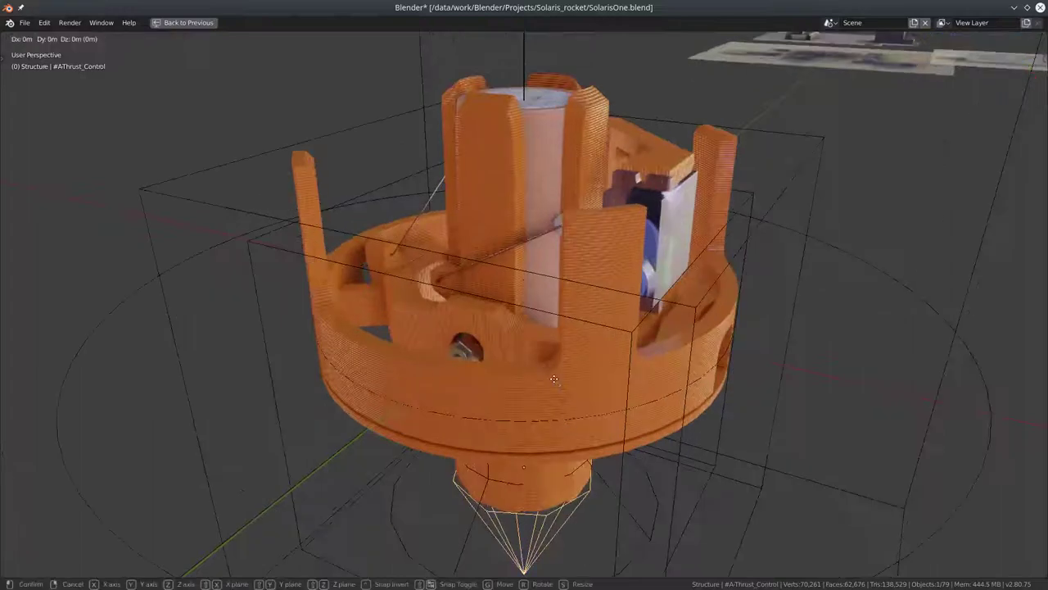
{"action": "key", "text": "z"}
{"action": "key", "text": "z"}
{"action": "left_click", "coordinate": [535, 361]}
{"action": "middle_click_drag", "start_coordinate": [536, 360], "coordinate": [557, 303]}
{"action": "key", "text": "g"}
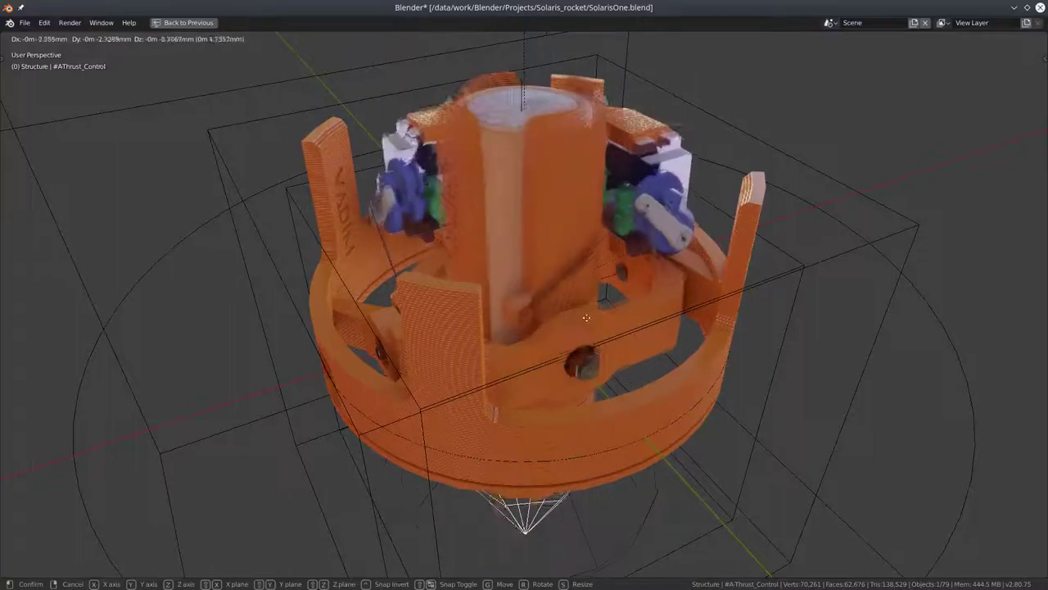
{"action": "left_click", "coordinate": [562, 319]}
{"action": "key", "text": "z"}
{"action": "left_click", "coordinate": [744, 349]}
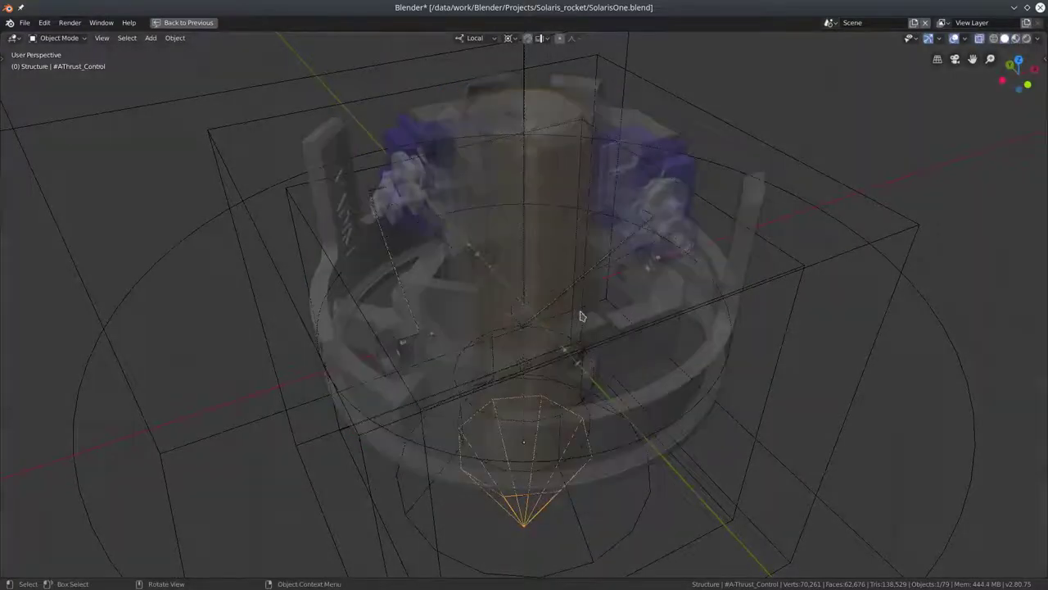
{"action": "key", "text": "alt+z"}
{"action": "key", "text": "g"}
{"action": "key", "text": "Escape"}
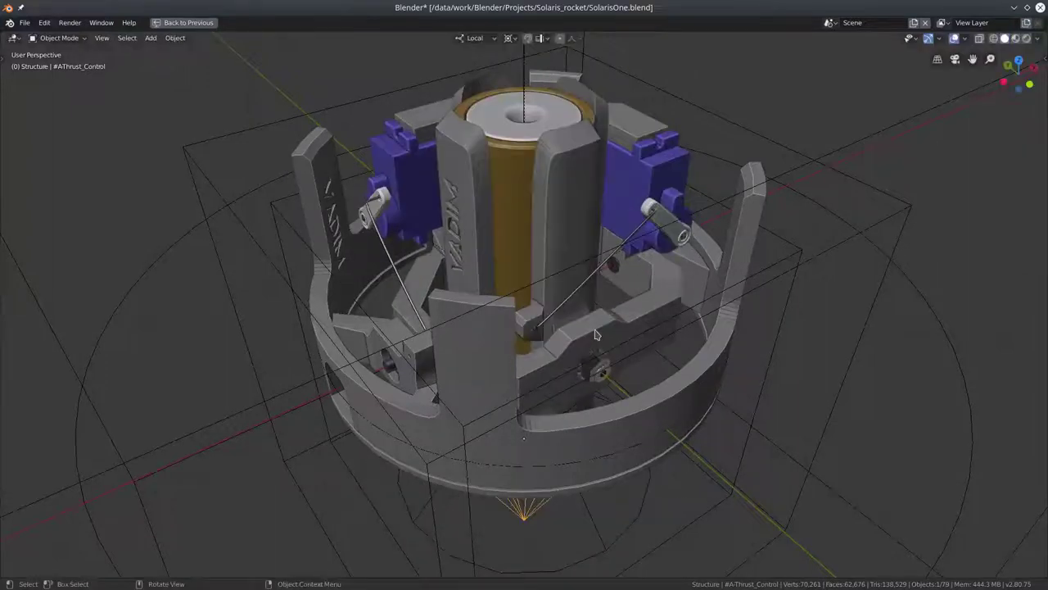
{"action": "key", "text": "alt+z"}
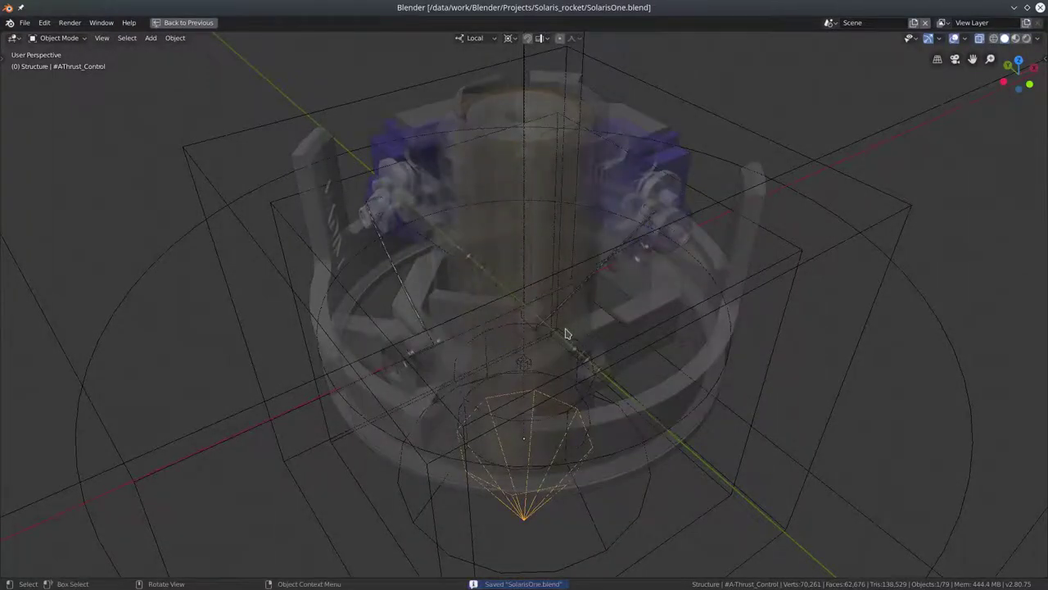
{"action": "key", "text": "alt+z"}
{"action": "mouse_move", "coordinate": [588, 341]}
{"action": "middle_mouse_down"}
{"action": "mouse_move", "coordinate": [606, 328]}
{"action": "mouse_move", "coordinate": [571, 275]}
{"action": "middle_mouse_up"}
{"action": "scroll", "coordinate": [622, 312], "scroll_direction": "up", "scroll_amount": 5}
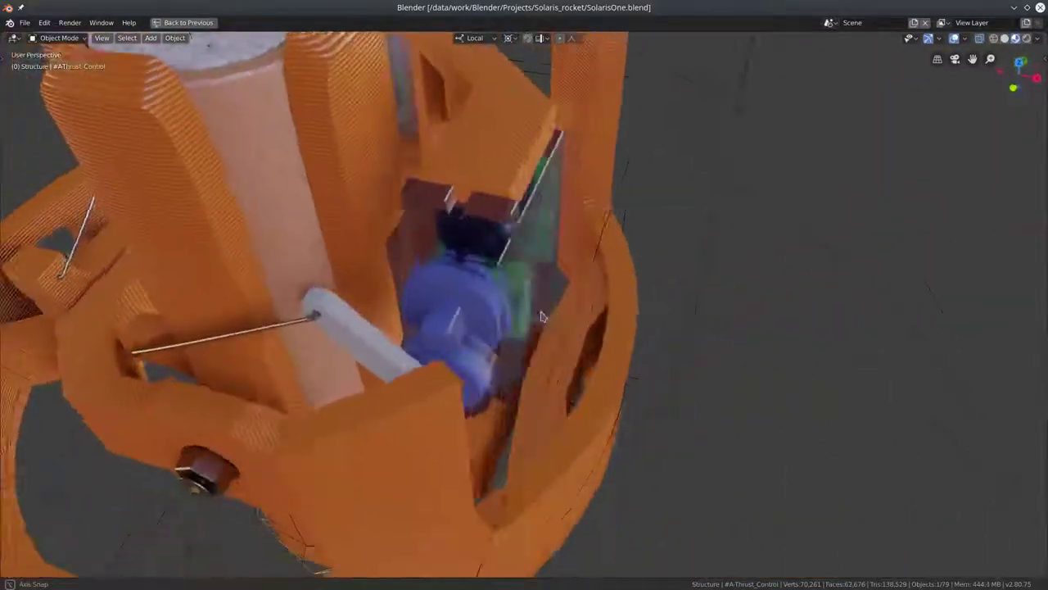
- Inspect the bearing and the Manifold ring in isolated local view
{"action": "scroll", "coordinate": [571, 274], "scroll_direction": "down", "scroll_amount": 5}
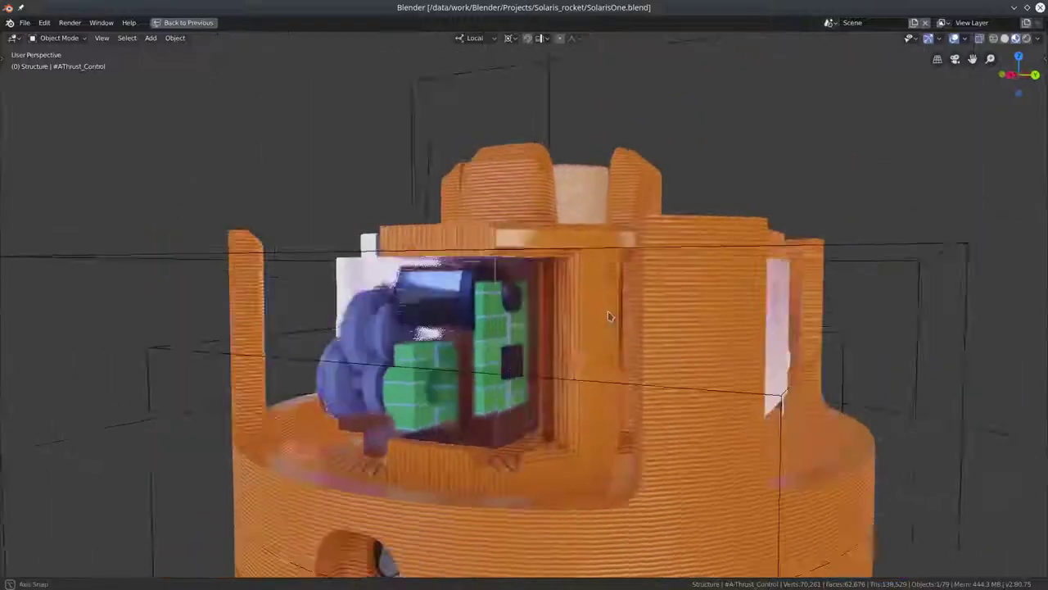
{"action": "mouse_move", "coordinate": [571, 274]}
{"action": "middle_mouse_down"}
{"action": "mouse_move", "coordinate": [616, 318]}
{"action": "mouse_move", "coordinate": [532, 342]}
{"action": "middle_mouse_up"}
{"action": "scroll", "coordinate": [616, 318], "scroll_direction": "down", "scroll_amount": 3}
{"action": "scroll", "coordinate": [532, 342], "scroll_direction": "up", "scroll_amount": 4}
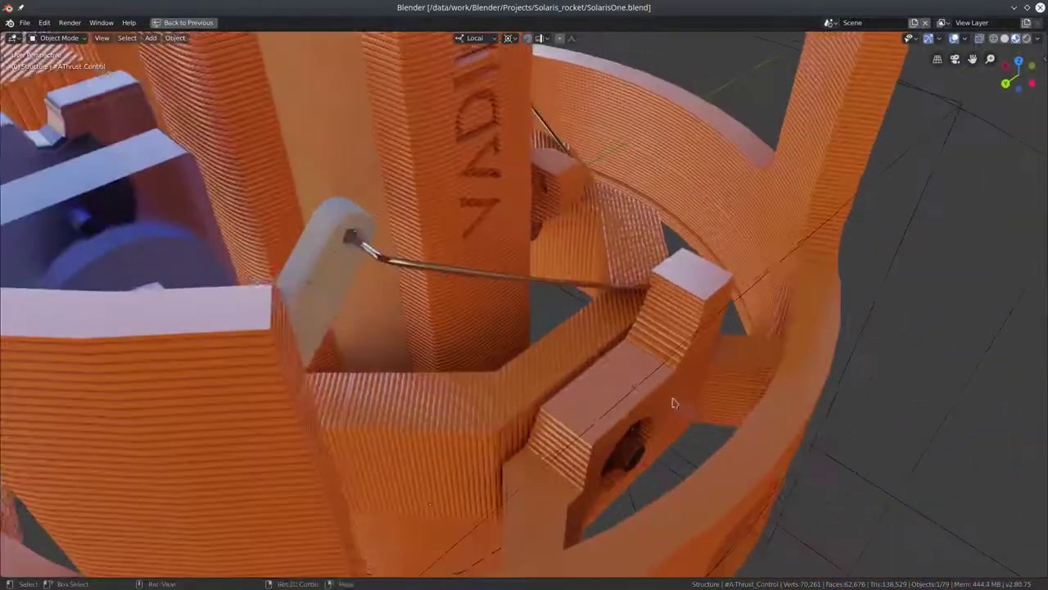
{"action": "scroll", "coordinate": [508, 361], "scroll_direction": "up", "scroll_amount": 2}
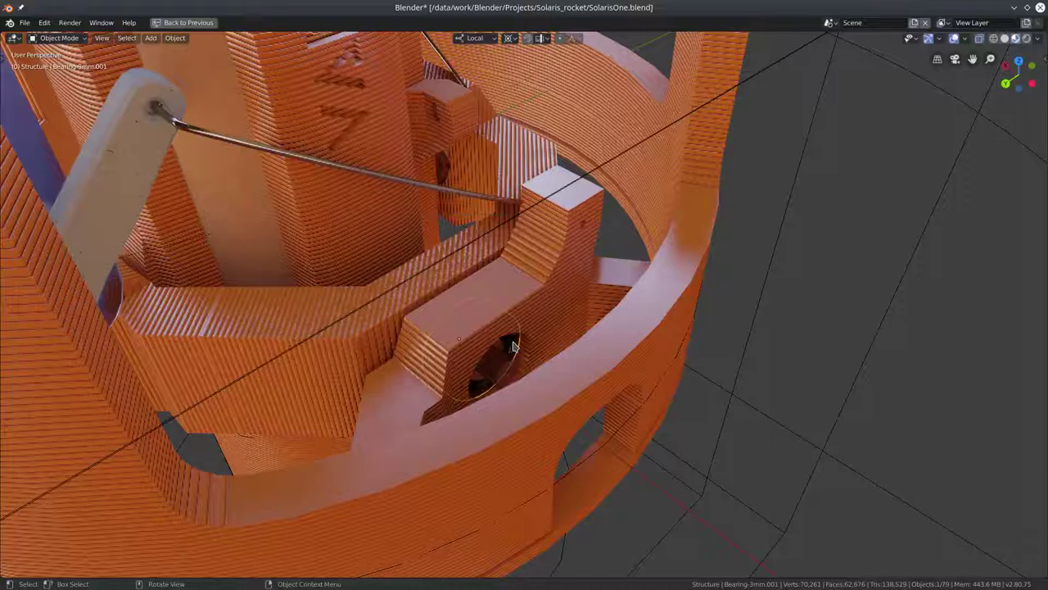
{"action": "key", "text": "KP_Divide"}
{"action": "key", "text": "KP_Divide"}
{"action": "left_click", "coordinate": [515, 292]}
- Inspect the gimbal-outer and gimbal-inner parts in isolated local view
{"action": "key", "text": "KP_Divide"}
{"action": "key", "text": "KP_Divide"}
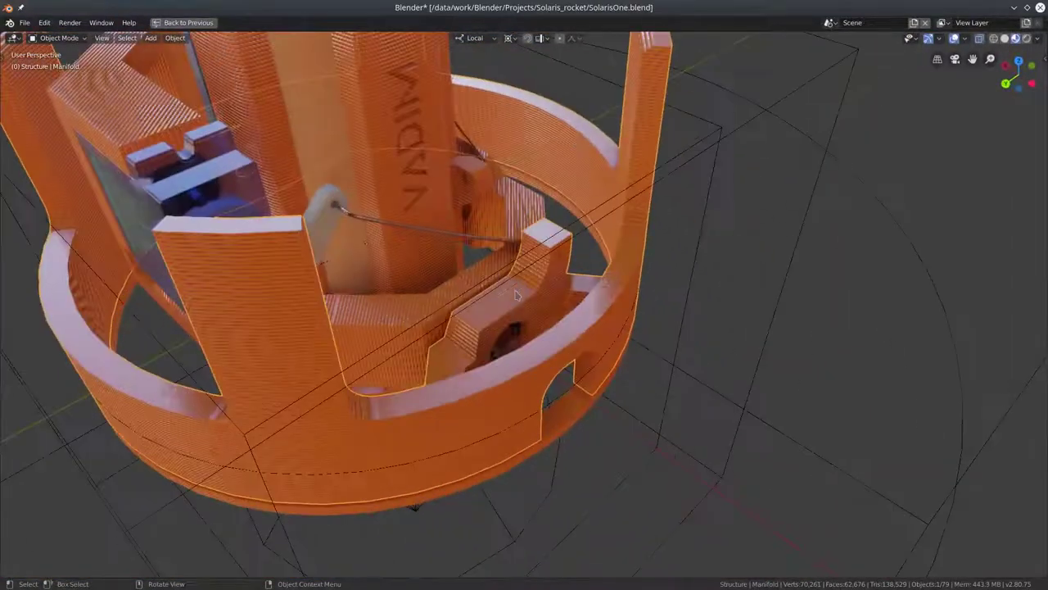
{"action": "left_click", "coordinate": [525, 215]}
{"action": "key", "text": "KP_Divide"}
{"action": "middle_click_drag", "start_coordinate": [524, 218], "coordinate": [464, 248]}
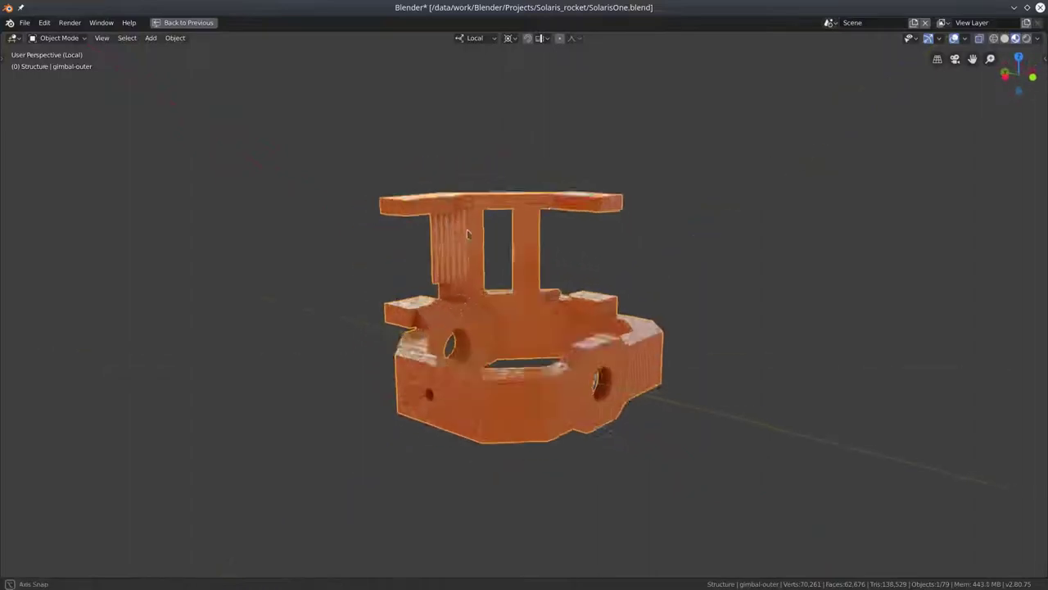
{"action": "scroll", "coordinate": [464, 248], "scroll_direction": "up", "scroll_amount": 3}
{"action": "key", "text": "KP_Divide"}
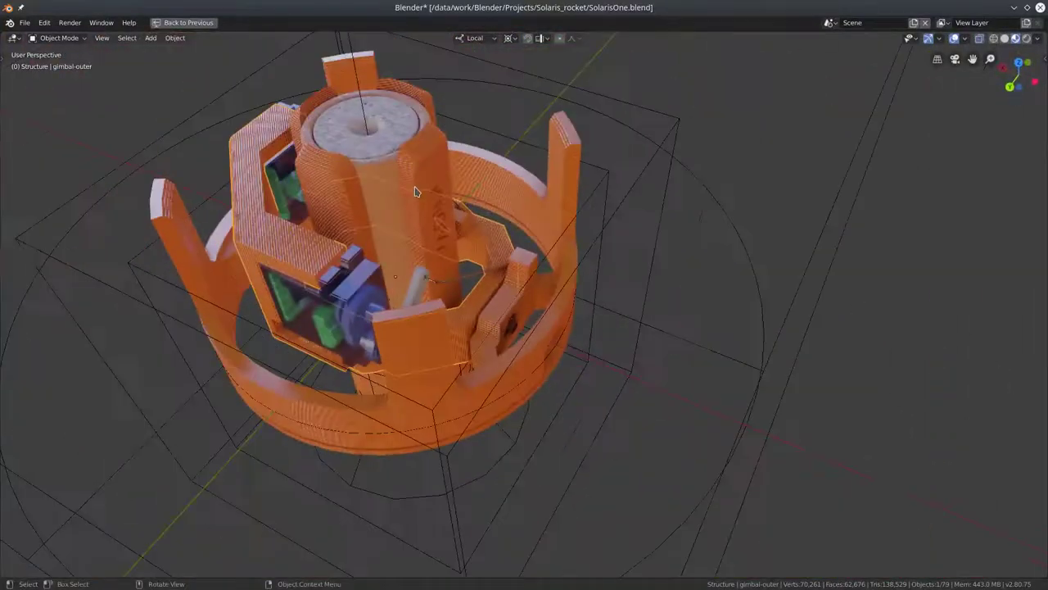
{"action": "key", "text": "KP_Divide"}
{"action": "middle_click_drag", "start_coordinate": [415, 191], "coordinate": [459, 217]}
{"action": "key", "text": "KP_Divide"}
- Unhide the rocket tube parts with Alt+H and view them from a low angle
{"action": "mouse_move", "coordinate": [415, 191]}
{"action": "middle_mouse_down"}
{"action": "mouse_move", "coordinate": [459, 217]}
{"action": "mouse_move", "coordinate": [463, 202]}
{"action": "middle_mouse_up"}
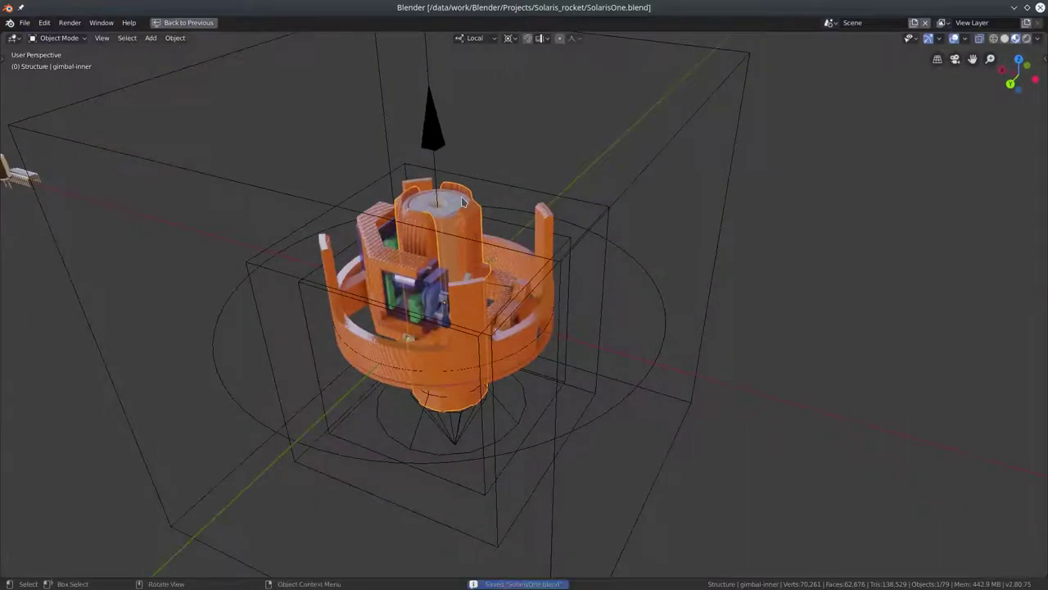
{"action": "scroll", "coordinate": [463, 203], "scroll_direction": "down", "scroll_amount": 1}
{"action": "key", "text": "alt+h"}
{"action": "middle_click_drag", "start_coordinate": [514, 191], "coordinate": [540, 314]}
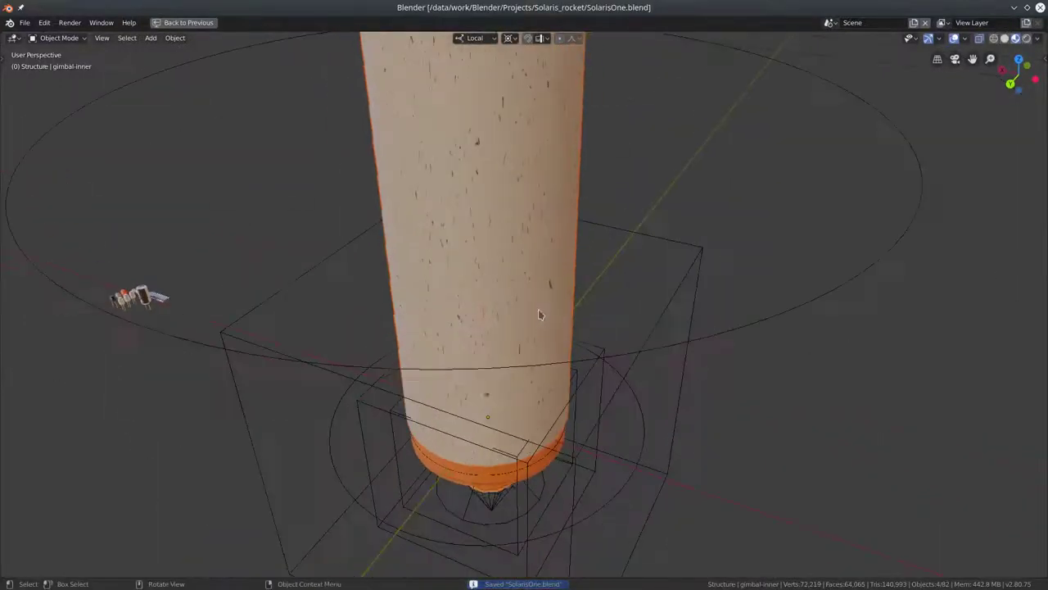
- Delete IrradianceVolume.001 from the scene
{"action": "mouse_move", "coordinate": [566, 220]}
{"action": "middle_mouse_down", "text": "ctrl"}
{"action": "mouse_move", "coordinate": [577, 310]}
{"action": "mouse_move", "coordinate": [466, 286]}
{"action": "mouse_move", "coordinate": [363, 299]}
{"action": "mouse_move", "coordinate": [390, 238]}
{"action": "mouse_move", "coordinate": [489, 385]}
{"action": "mouse_move", "coordinate": [444, 363]}
{"action": "middle_mouse_up", "text": "ctrl"}
{"action": "scroll", "coordinate": [444, 363], "scroll_direction": "down", "scroll_amount": 1}
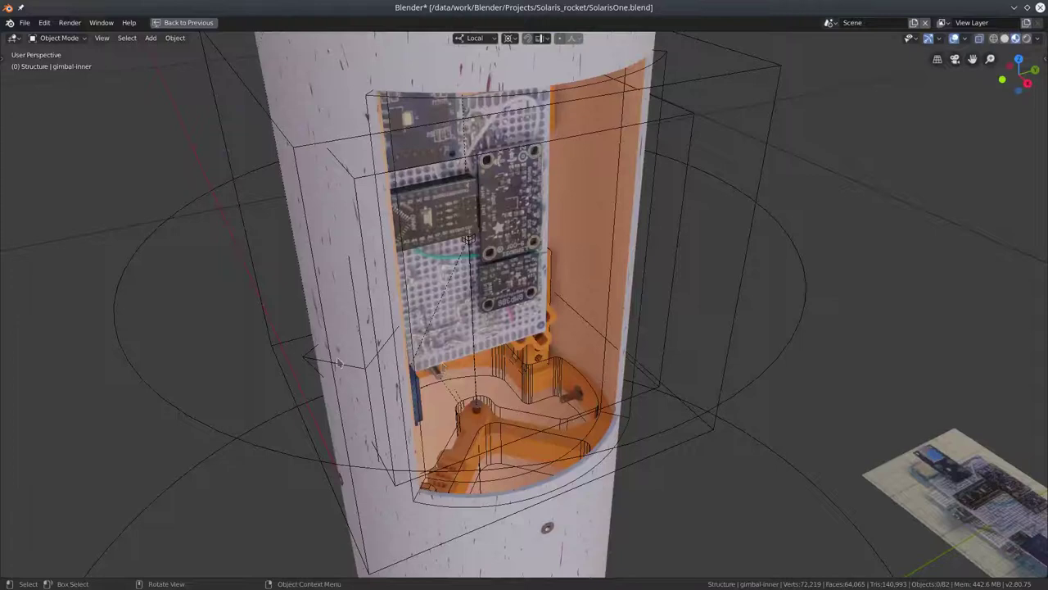
{"action": "scroll", "coordinate": [312, 365], "scroll_direction": "up", "scroll_amount": 2}
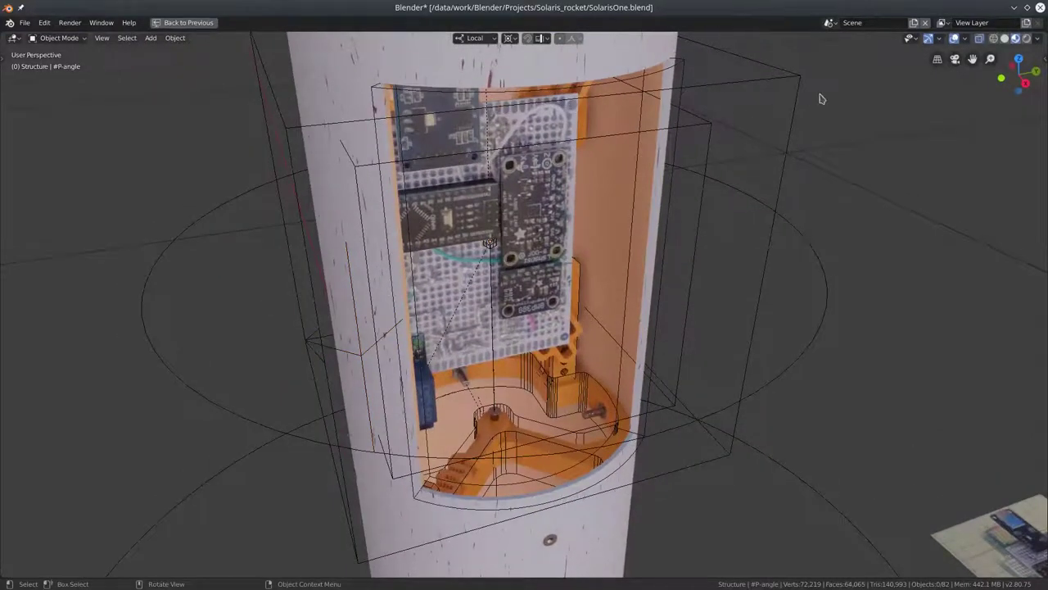
{"action": "left_click", "coordinate": [800, 97]}
{"action": "key", "text": "Delete"}
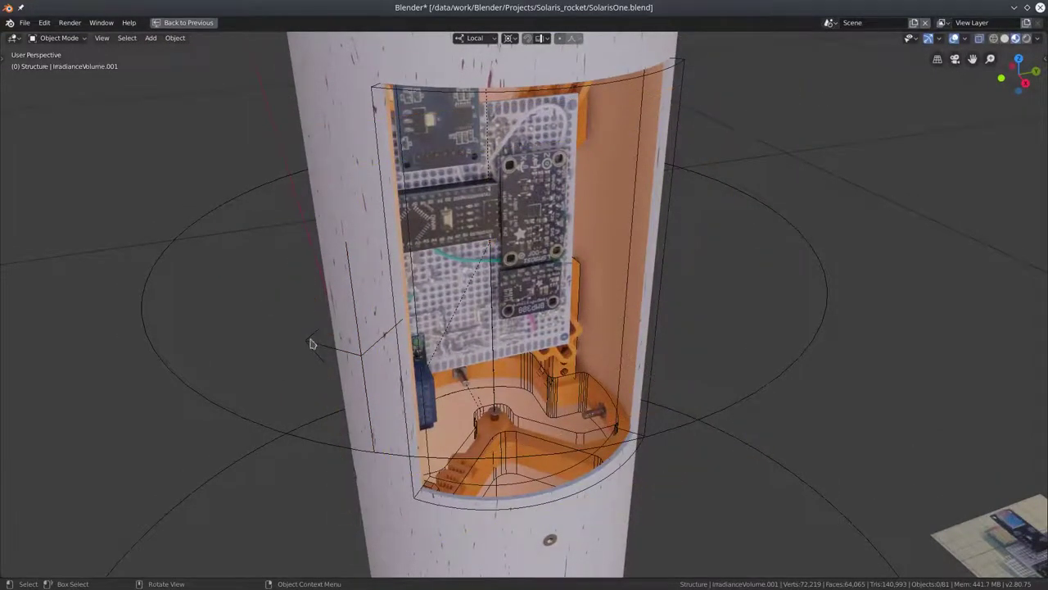
- Rotate the #P-angle part about its local Z axis to a new angle
{"action": "key", "text": "z"}
{"action": "key", "text": "z"}
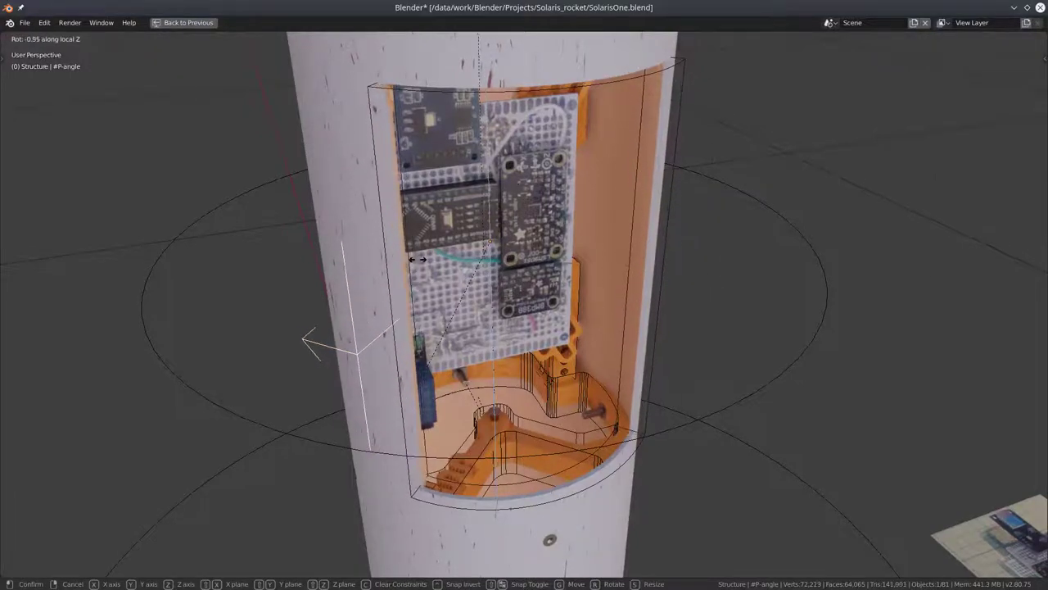
{"action": "left_click", "coordinate": [662, 298]}
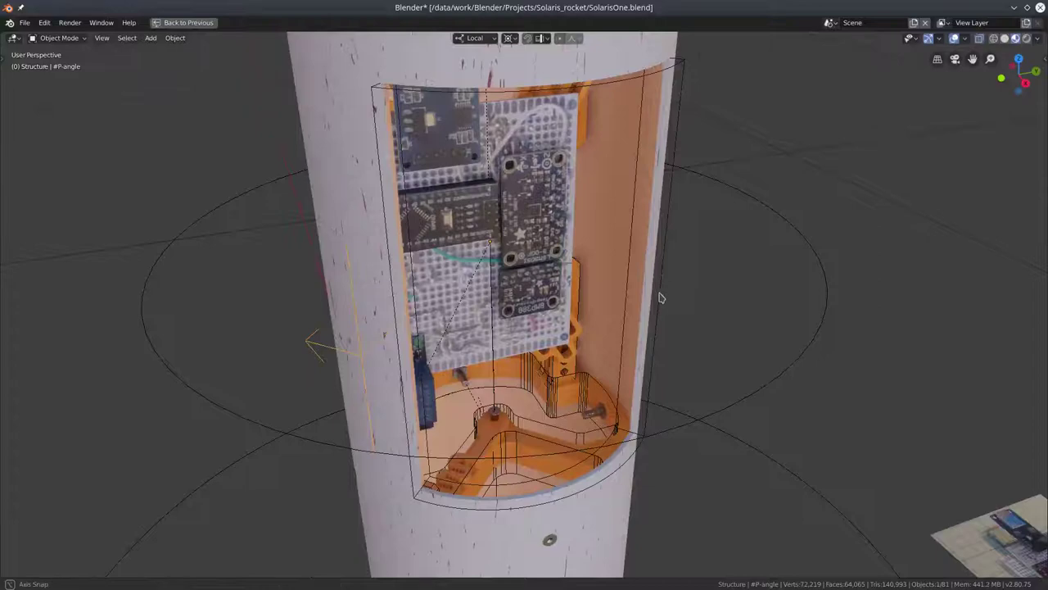
{"action": "middle_click_drag", "start_coordinate": [661, 298], "coordinate": [659, 324]}
{"action": "key", "text": "r"}
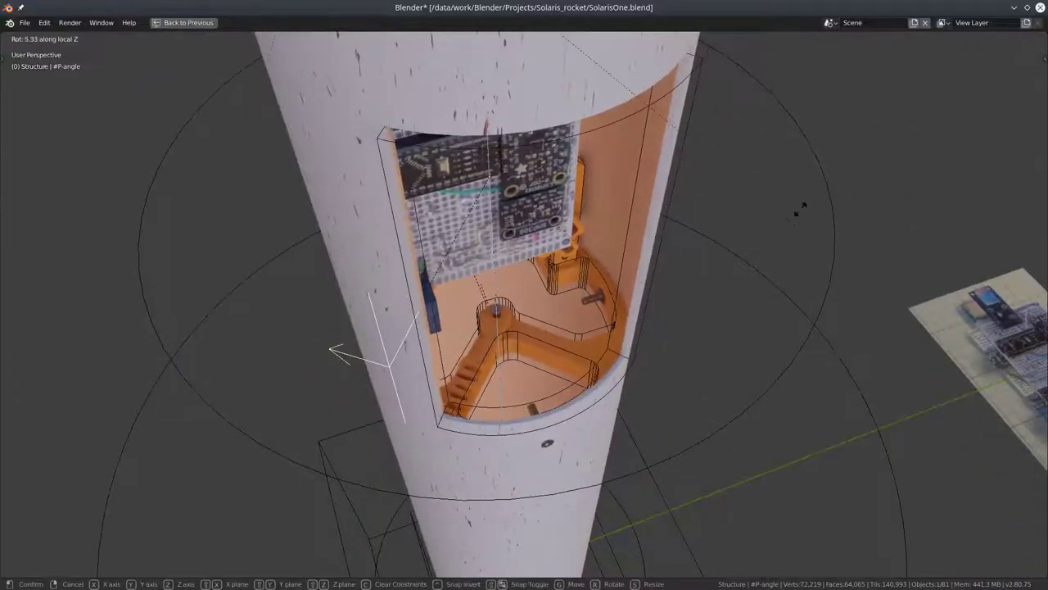
{"action": "left_click", "coordinate": [667, 305]}
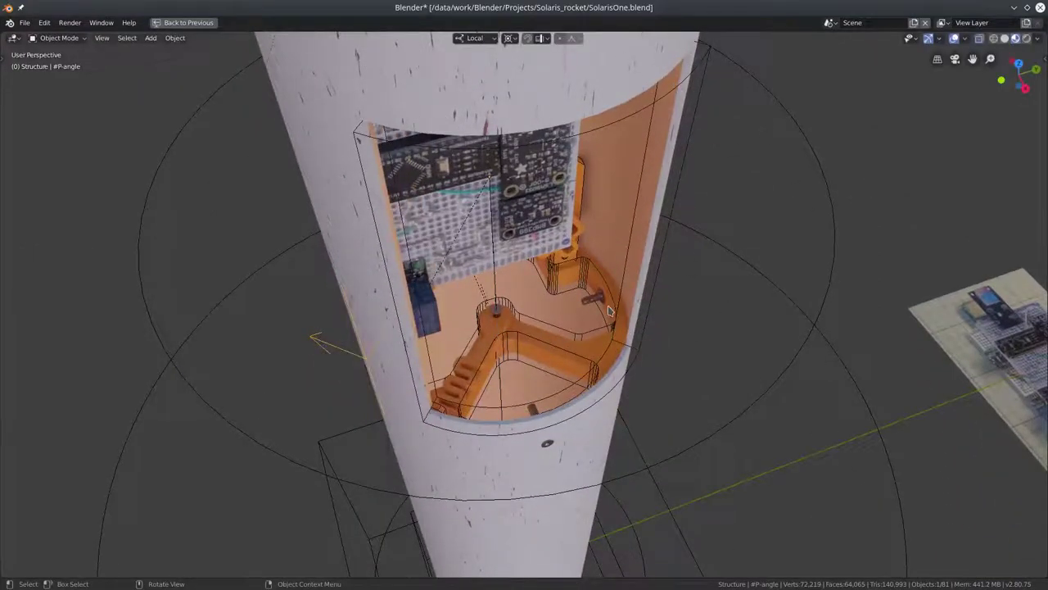
- Bring the X-shaped clamp plate into view and select the right diagonal clamp
{"action": "middle_click_drag", "start_coordinate": [610, 309], "coordinate": [581, 234]}
{"action": "scroll", "coordinate": [581, 234], "scroll_direction": "up", "scroll_amount": 2}
{"action": "middle_click_drag", "start_coordinate": [676, 260], "coordinate": [537, 148]}
{"action": "left_click", "coordinate": [547, 178]}
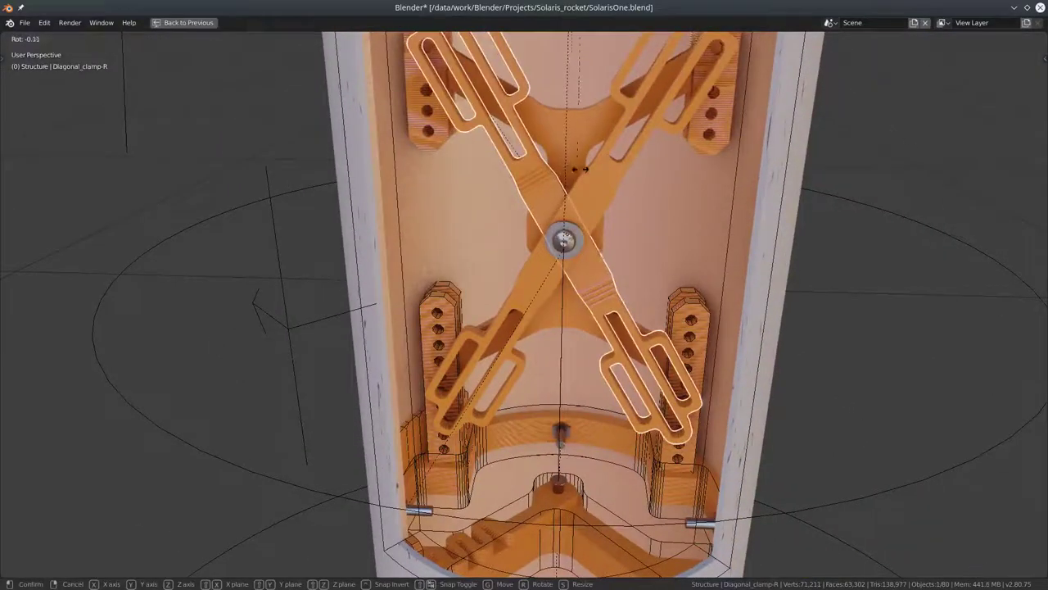
- Test-rotate Diagonal_clamp-R with overlays hidden, cancelling to restore its original pose
{"action": "key", "text": "r"}
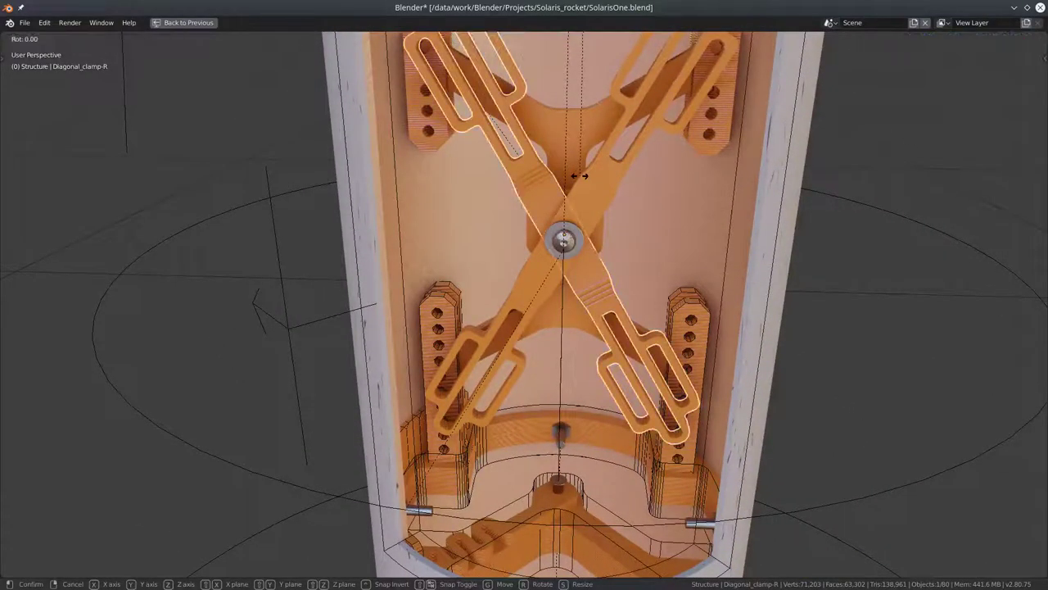
{"action": "left_click", "coordinate": [579, 176]}
{"action": "left_click", "coordinate": [616, 193]}
{"action": "key", "text": "shift+alt+z"}
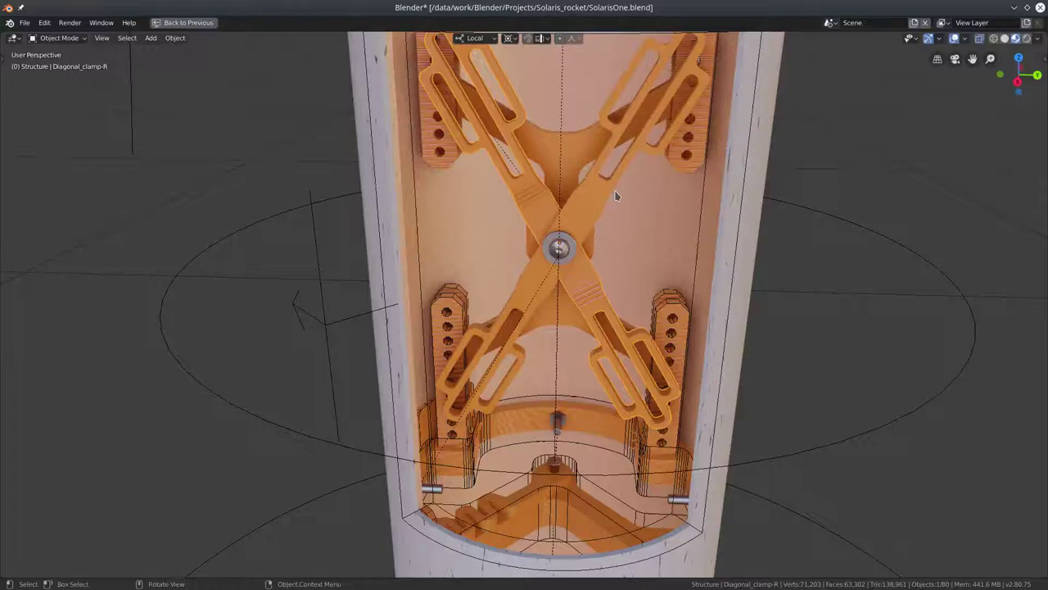
{"action": "left_click", "coordinate": [616, 195]}
{"action": "key", "text": "r"}
{"action": "key", "text": "Escape"}
{"action": "key", "text": "r"}
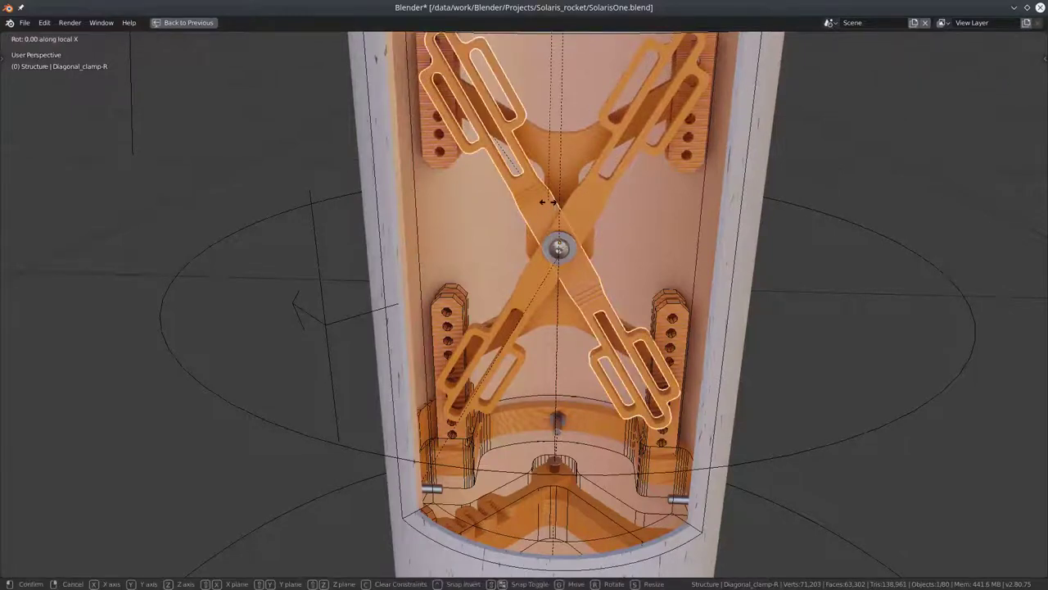
{"action": "key", "text": "Escape"}
- Switch the Pivot Point to a different option and trial another clamp rotation
{"action": "left_click", "coordinate": [511, 41]}
{"action": "left_click", "coordinate": [501, 109]}
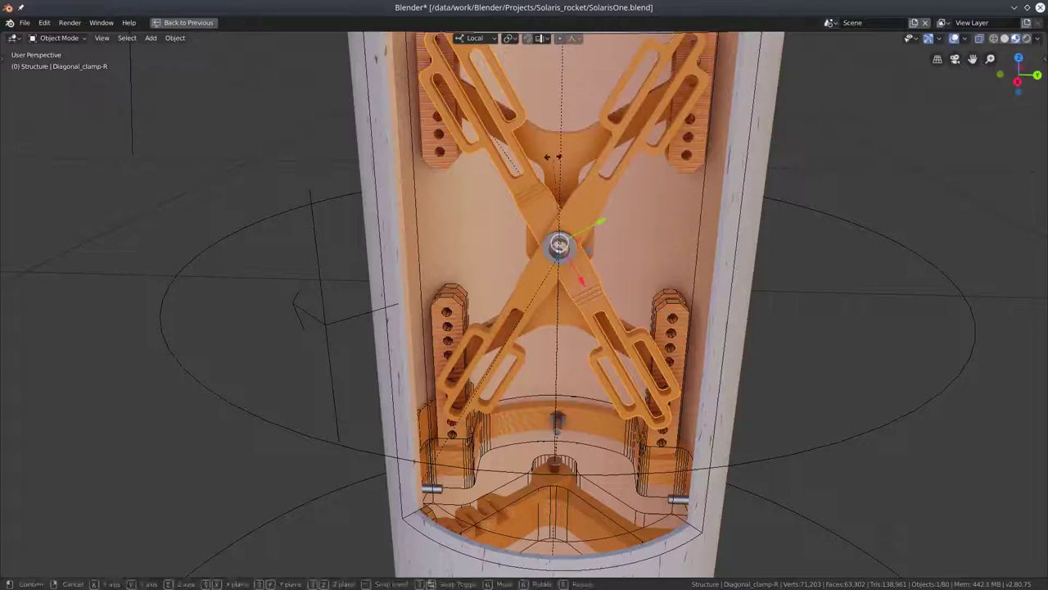
{"action": "key", "text": "r"}
{"action": "left_click", "coordinate": [644, 193]}
{"action": "key", "text": "r"}
{"action": "key", "text": "Escape"}
- Rotate Diagonal_clamp-L to a new angle
{"action": "left_click", "coordinate": [628, 143]}
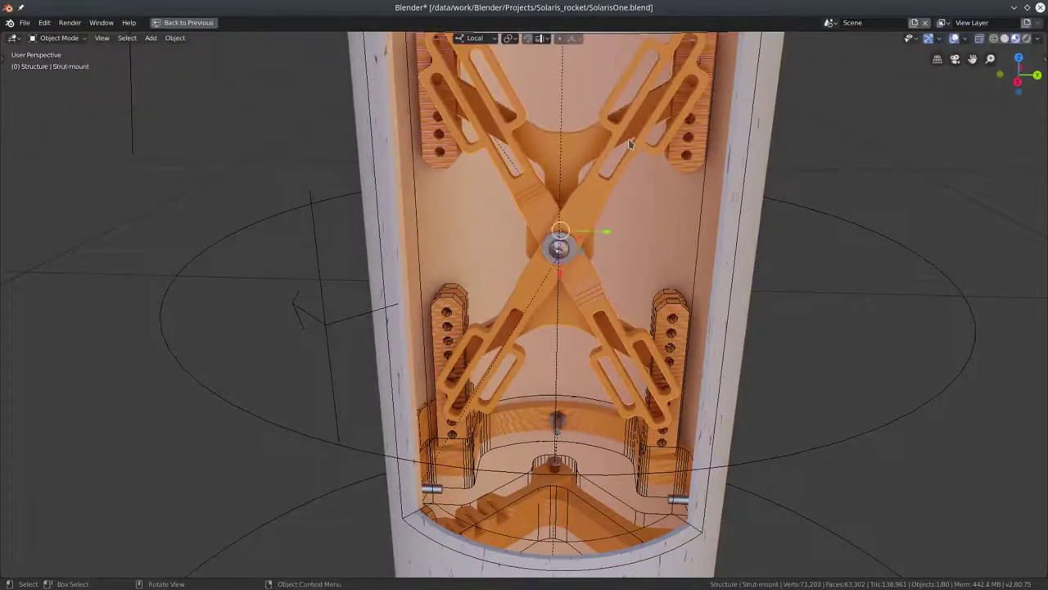
{"action": "left_click", "coordinate": [628, 144]}
{"action": "key", "text": "r"}
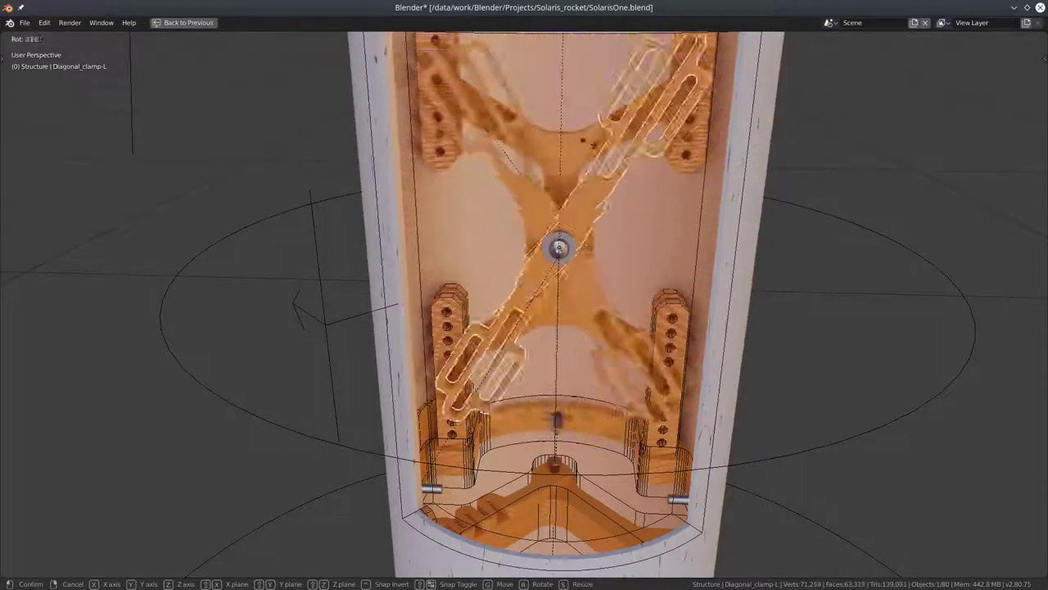
{"action": "left_click", "coordinate": [496, 141]}
{"action": "key", "text": "ctrl+KP_6"}
- Move Bulkhead-bottom along its local Z axis
{"action": "left_click", "coordinate": [571, 421]}
{"action": "key", "text": "g"}
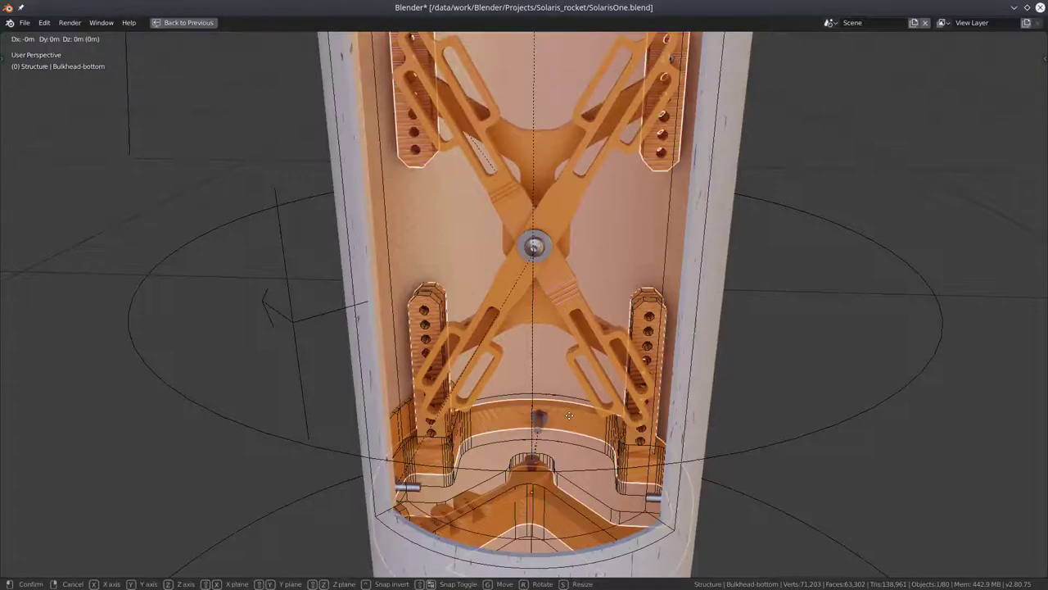
{"action": "key", "text": "z"}
{"action": "key", "text": "z"}
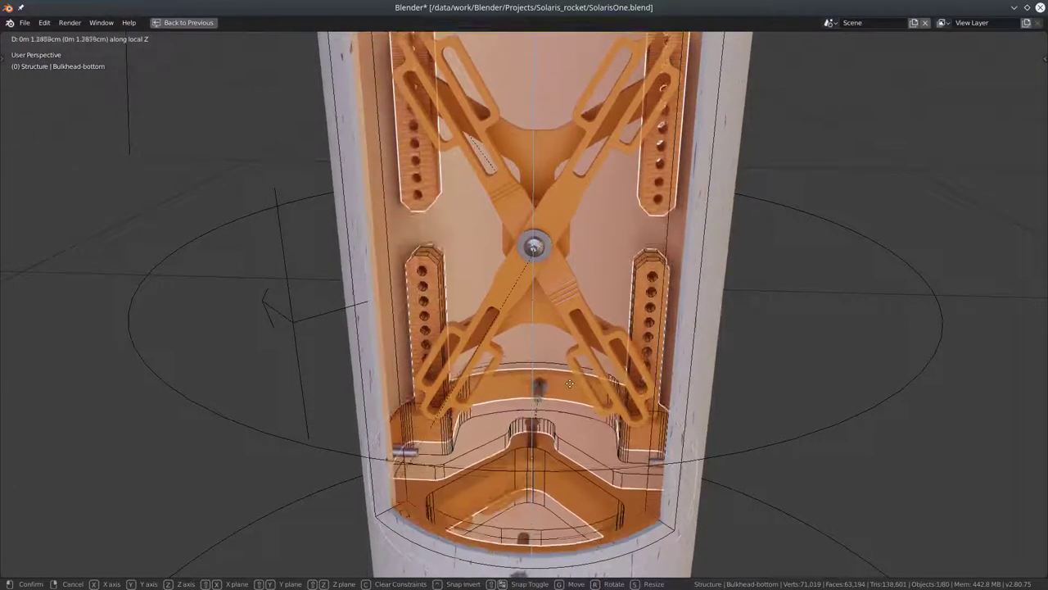
{"action": "left_click", "coordinate": [568, 414]}
{"action": "middle_click_drag", "start_coordinate": [568, 414], "coordinate": [545, 342]}
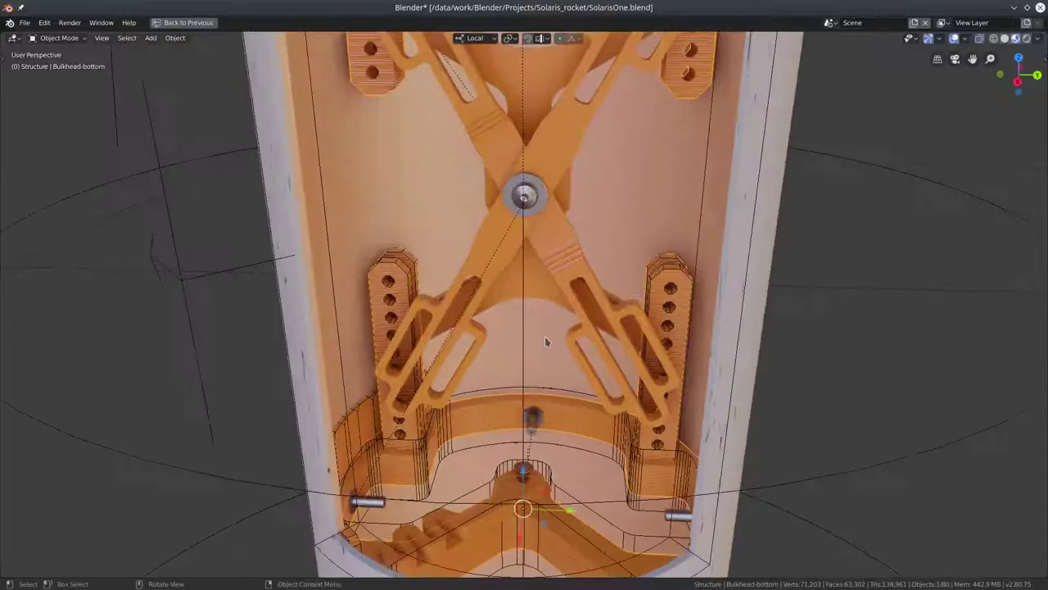
{"action": "left_click", "coordinate": [533, 284]}
- Inspect the Strut-mount alone in local view, restore the full rocket, and edit its mesh
{"action": "key", "text": "KP_Divide"}
{"action": "middle_click_drag", "start_coordinate": [552, 292], "coordinate": [596, 326]}
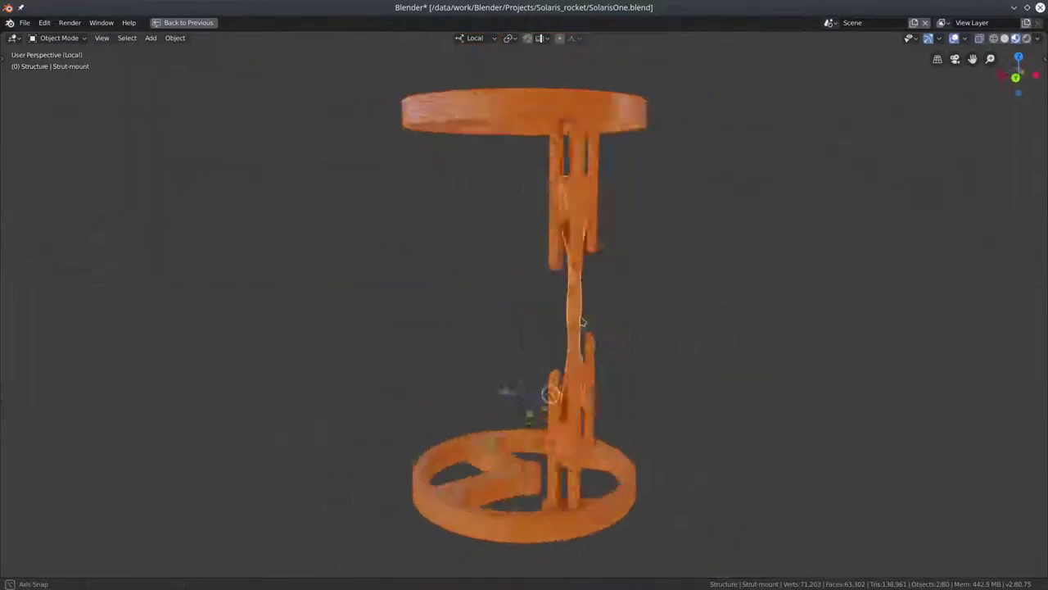
{"action": "scroll", "coordinate": [596, 326], "scroll_direction": "up", "scroll_amount": 3}
{"action": "scroll", "coordinate": [606, 336], "scroll_direction": "up", "scroll_amount": 2}
{"action": "scroll", "coordinate": [623, 348], "scroll_direction": "up", "scroll_amount": 2}
{"action": "scroll", "coordinate": [633, 353], "scroll_direction": "up", "scroll_amount": 3}
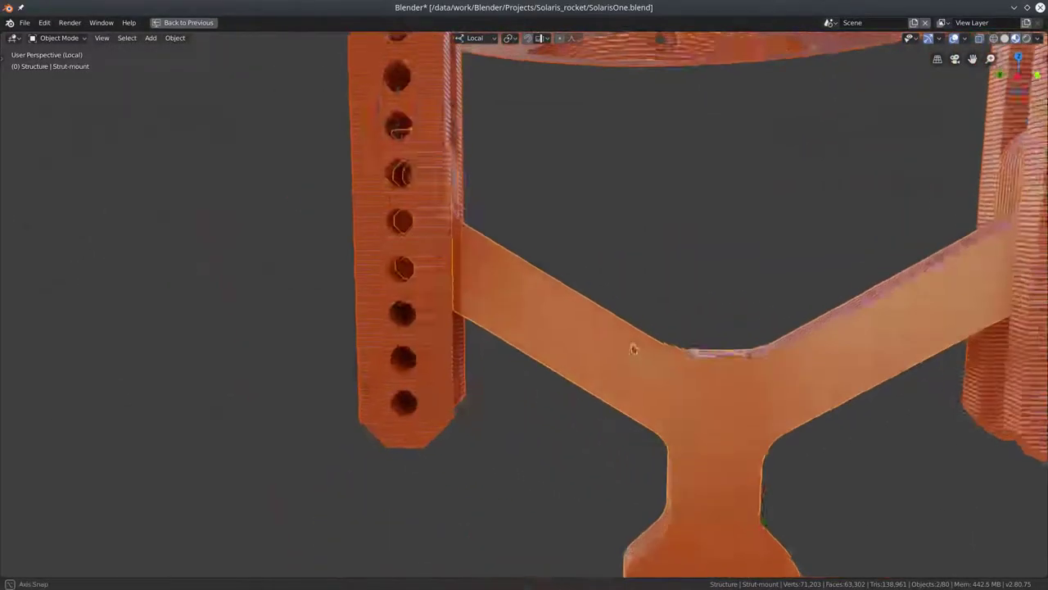
{"action": "scroll", "coordinate": [635, 353], "scroll_direction": "down", "scroll_amount": 3}
{"action": "mouse_move", "coordinate": [644, 353]}
{"action": "middle_mouse_down"}
{"action": "mouse_move", "coordinate": [744, 363]}
{"action": "mouse_move", "coordinate": [723, 398]}
{"action": "mouse_move", "coordinate": [702, 346]}
{"action": "mouse_move", "coordinate": [683, 340]}
{"action": "middle_mouse_up"}
{"action": "key", "text": "KP_Divide"}
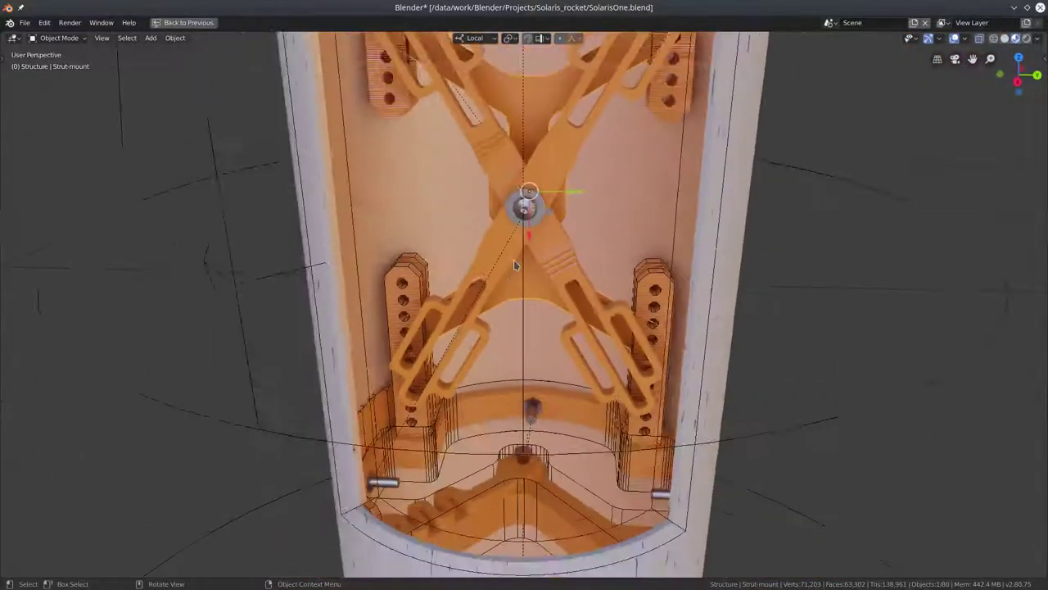
{"action": "middle_click_drag", "start_coordinate": [588, 292], "coordinate": [560, 161]}
{"action": "key", "text": "Tab"}
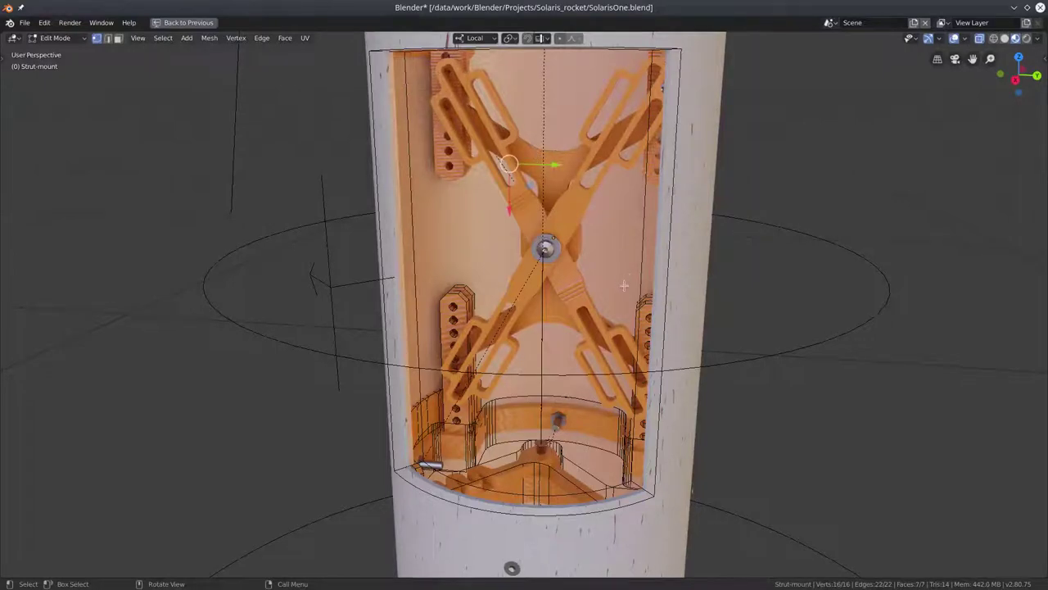
- Switch to see-through solid shading, trial-move the Strut-mount geometry, and return to Object Mode
{"action": "key", "text": "z"}
{"action": "left_click", "coordinate": [766, 314]}
{"action": "key", "text": "g"}
{"action": "key", "text": "Escape"}
{"action": "key", "text": "Tab"}
- Select Bulkhead-bottom and shift its mesh geometry in Edit Mode
{"action": "left_click", "coordinate": [466, 170]}
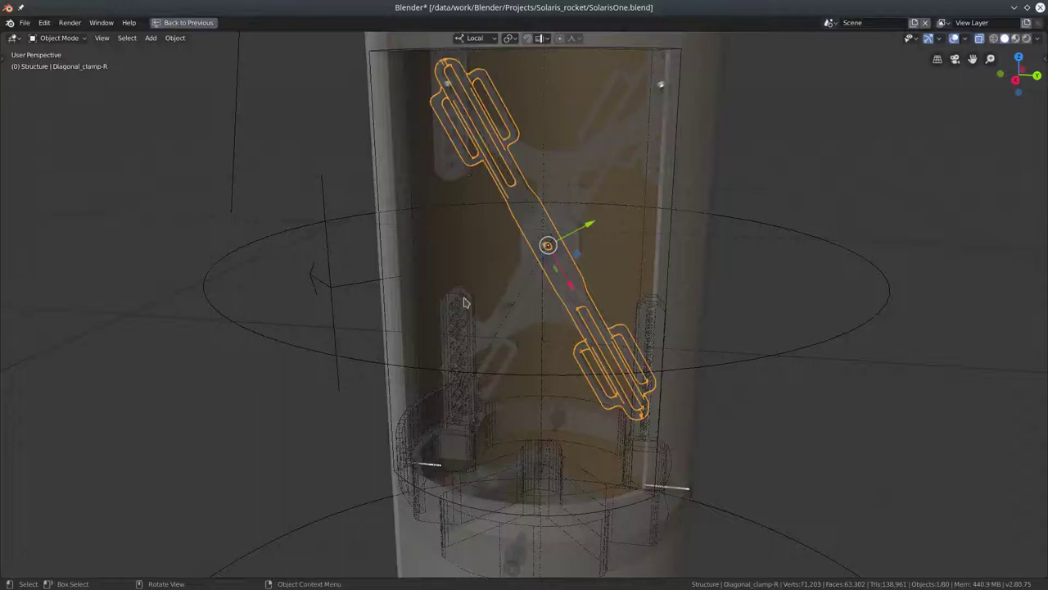
{"action": "left_click", "coordinate": [464, 299]}
{"action": "left_click", "coordinate": [465, 297]}
{"action": "left_click", "coordinate": [464, 297]}
{"action": "key", "text": "Tab"}
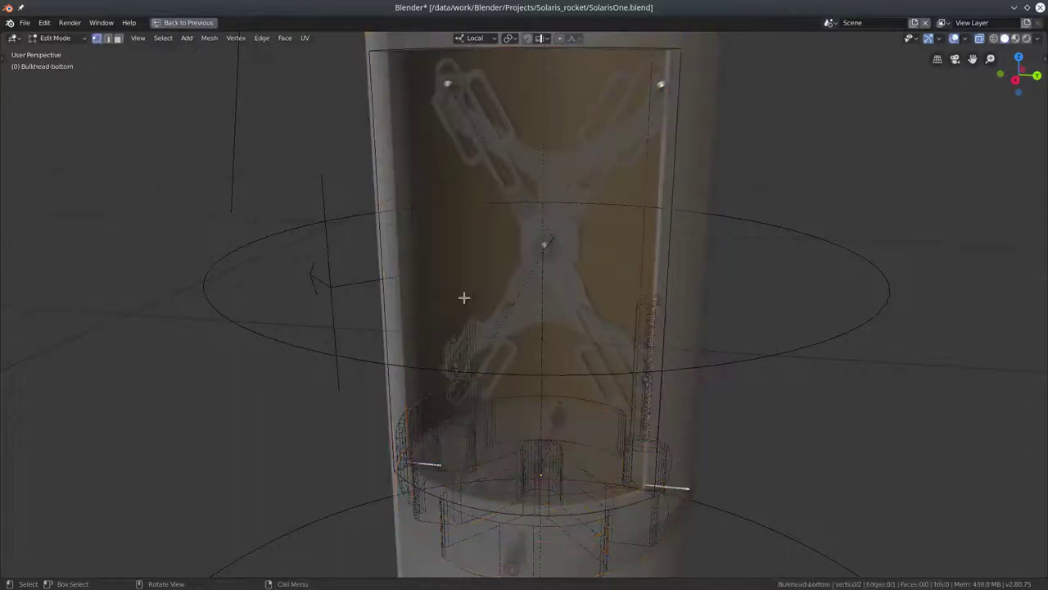
{"action": "key", "text": "g"}
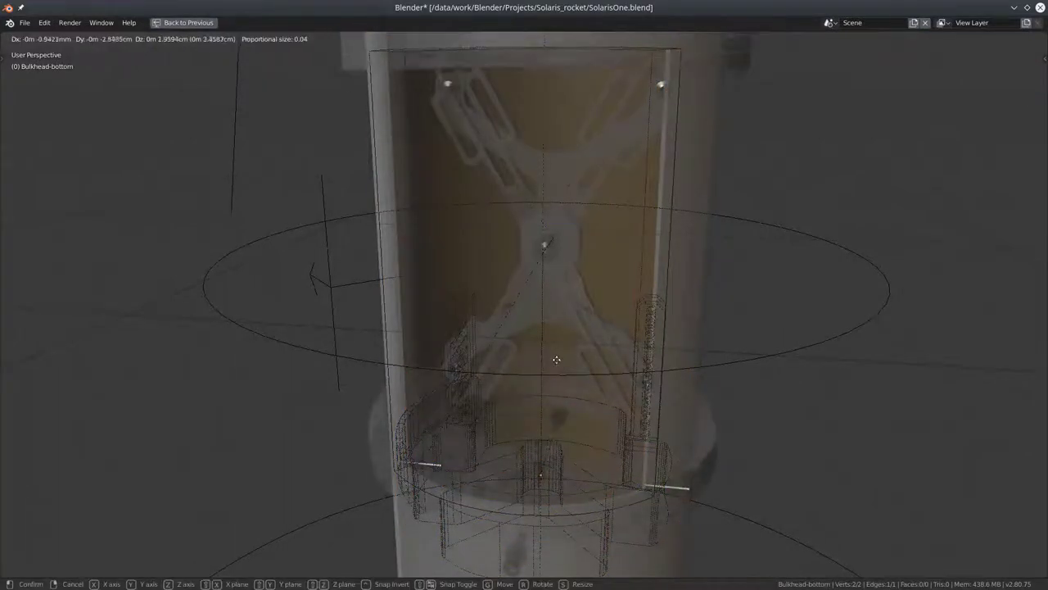
{"action": "key", "text": "Escape"}
{"action": "key", "text": "Tab"}
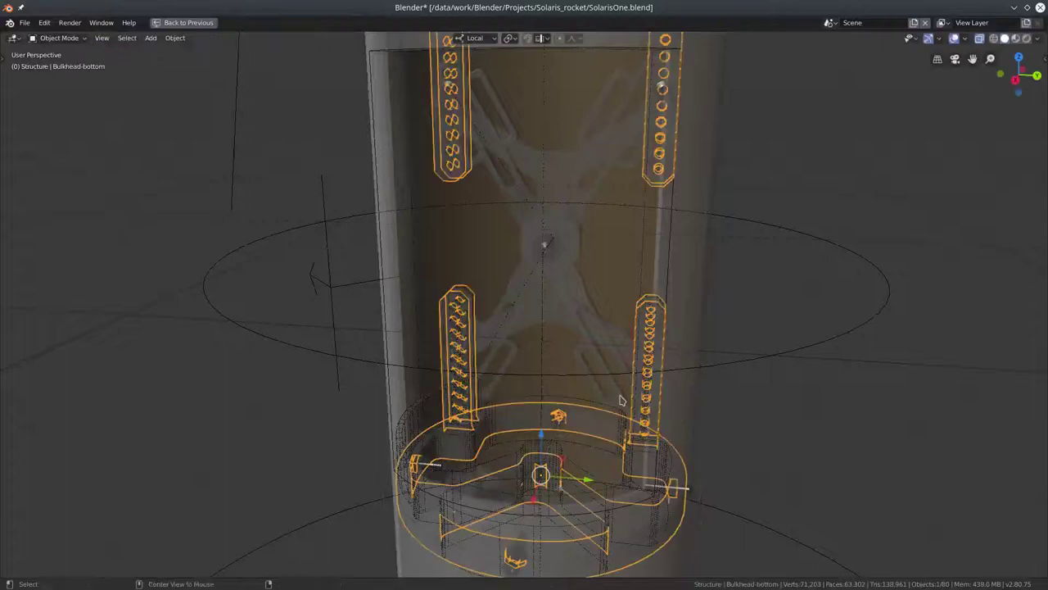
- Save SolarisOne.blend and switch the viewport to material preview
{"action": "key", "text": "ctrl+s"}
{"action": "scroll", "coordinate": [623, 382], "scroll_direction": "down", "scroll_amount": 2}
{"action": "middle_click_drag", "start_coordinate": [622, 383], "coordinate": [590, 333]}
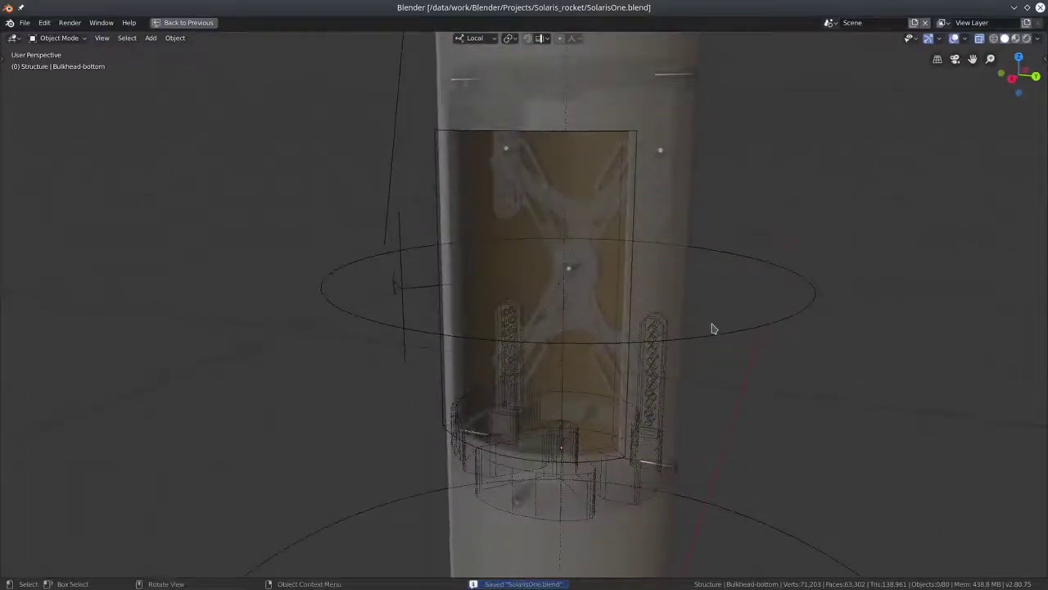
{"action": "key", "text": "z"}
{"action": "scroll", "coordinate": [601, 364], "scroll_direction": "up", "scroll_amount": 2, "text": "shift"}
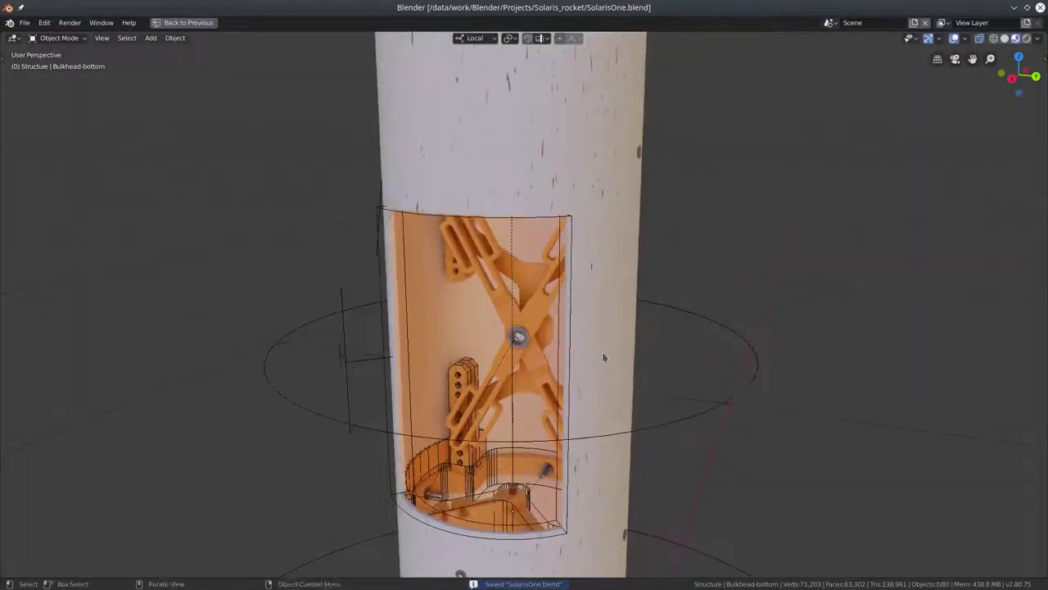
{"action": "scroll", "coordinate": [598, 275], "scroll_direction": "up", "scroll_amount": 1, "text": "shift"}
{"action": "scroll", "coordinate": [598, 276], "scroll_direction": "up", "scroll_amount": 1, "text": "shift"}
{"action": "scroll", "coordinate": [593, 287], "scroll_direction": "up", "scroll_amount": 2, "text": "shift"}
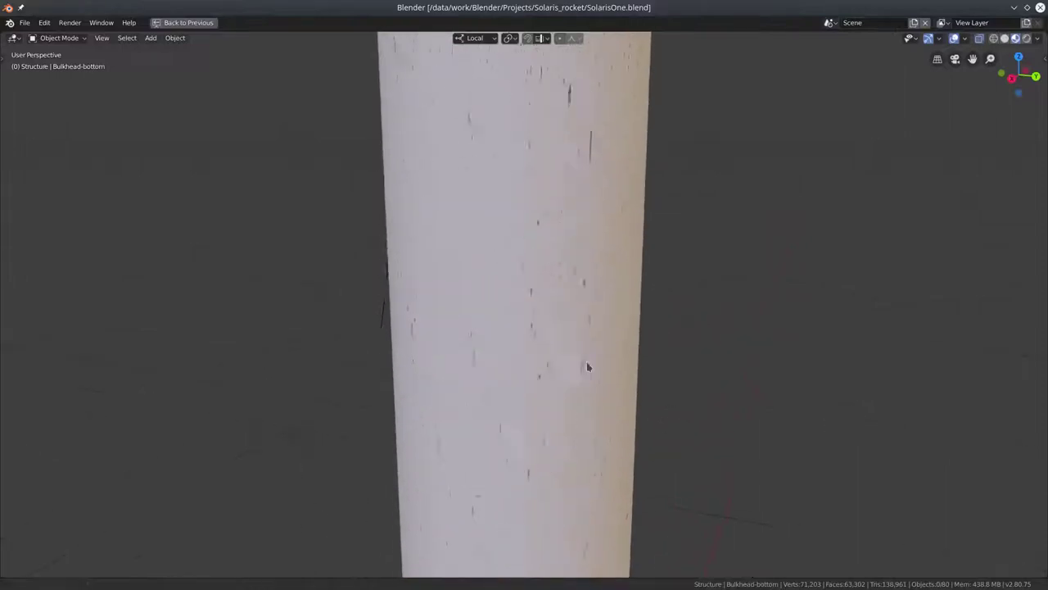
{"action": "scroll", "coordinate": [587, 290], "scroll_direction": "up", "scroll_amount": 2, "text": "shift"}
{"action": "scroll", "coordinate": [587, 290], "scroll_direction": "up", "scroll_amount": 2, "text": "shift"}
{"action": "scroll", "coordinate": [573, 398], "scroll_direction": "up", "scroll_amount": 2, "text": "shift"}
{"action": "scroll", "coordinate": [534, 206], "scroll_direction": "down", "scroll_amount": 3}
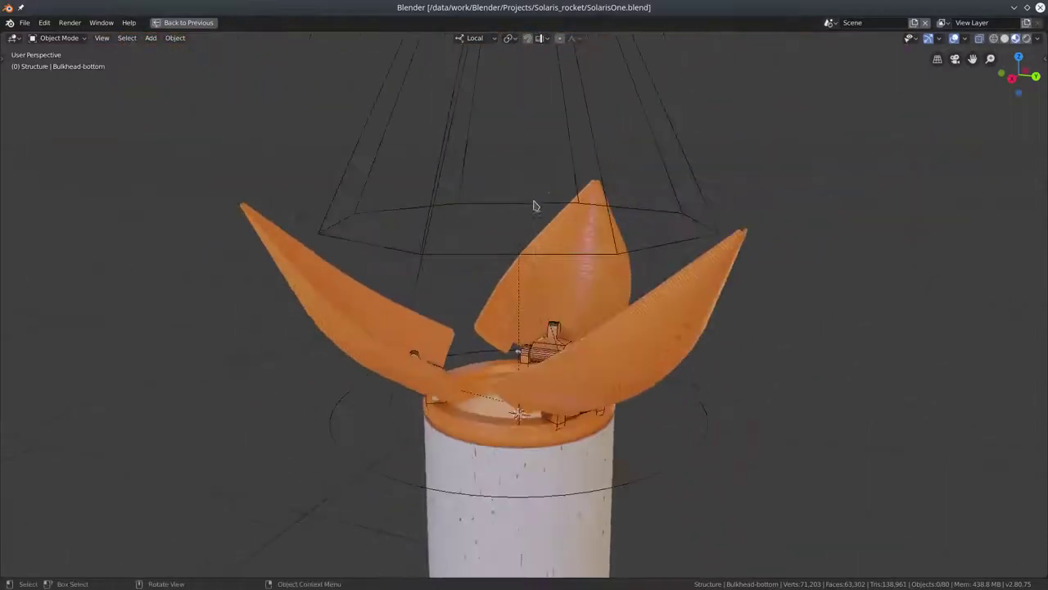
{"action": "left_click", "coordinate": [577, 170]}
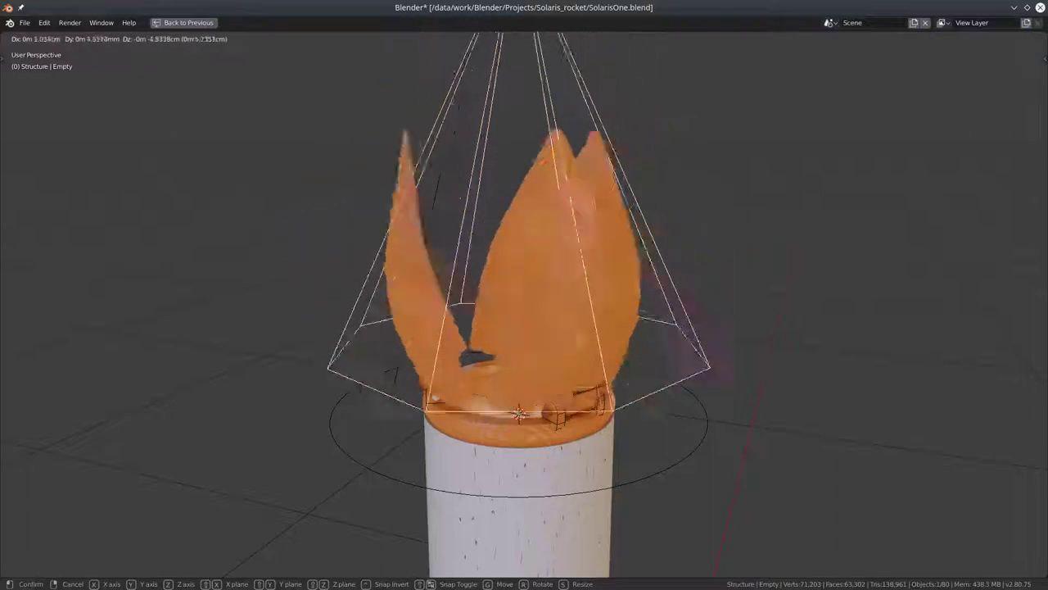
{"action": "right_click", "coordinate": [586, 311]}
{"action": "scroll", "coordinate": [586, 311], "scroll_direction": "up", "scroll_amount": 2}
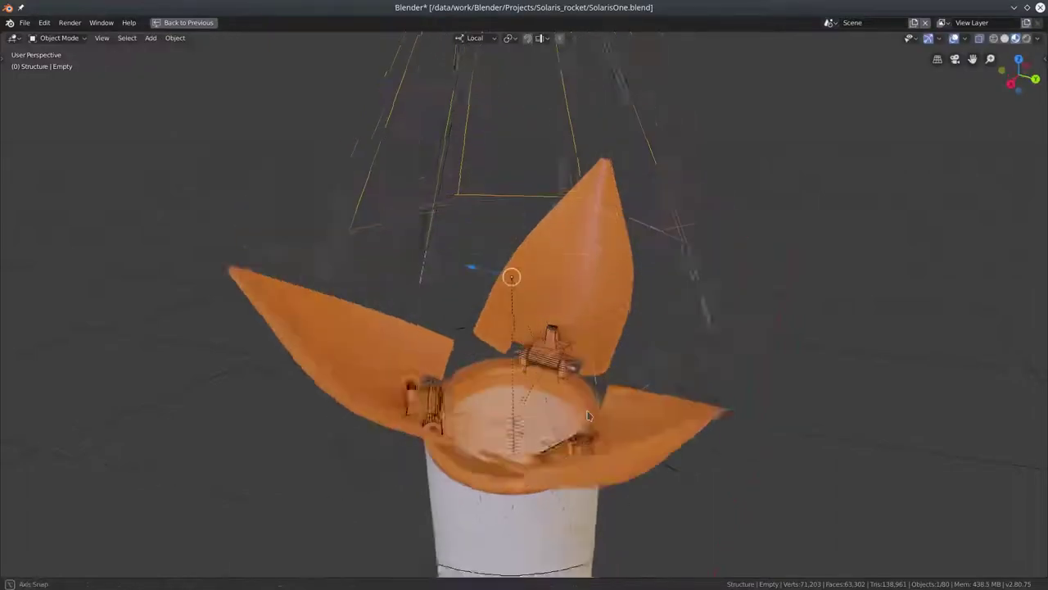
{"action": "scroll", "coordinate": [583, 286], "scroll_direction": "up", "scroll_amount": 3}
{"action": "scroll", "coordinate": [578, 257], "scroll_direction": "up", "scroll_amount": 2}
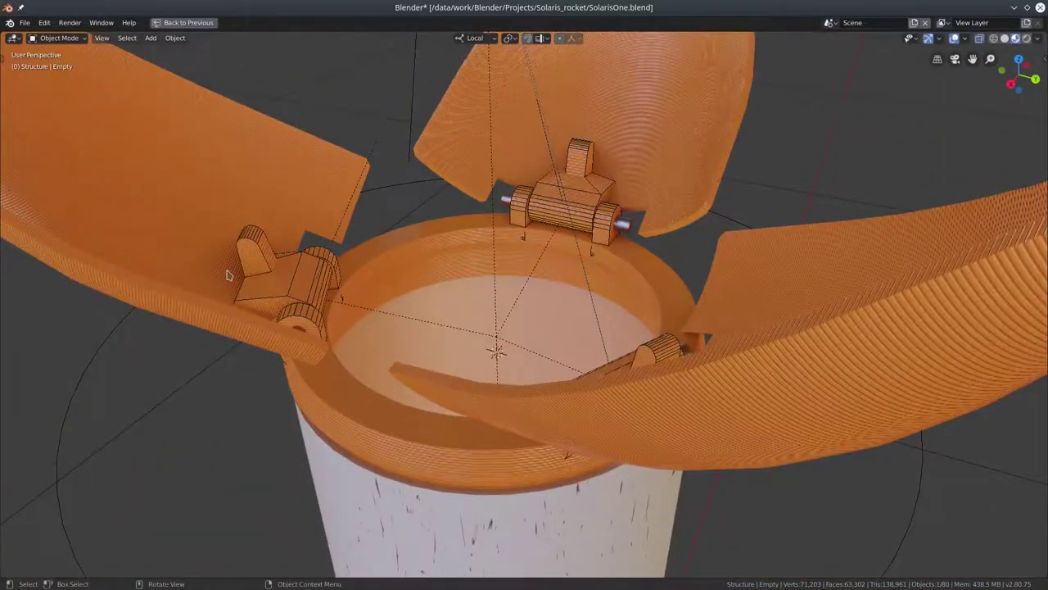
{"action": "left_click", "coordinate": [266, 256]}
{"action": "key", "text": "Tab"}
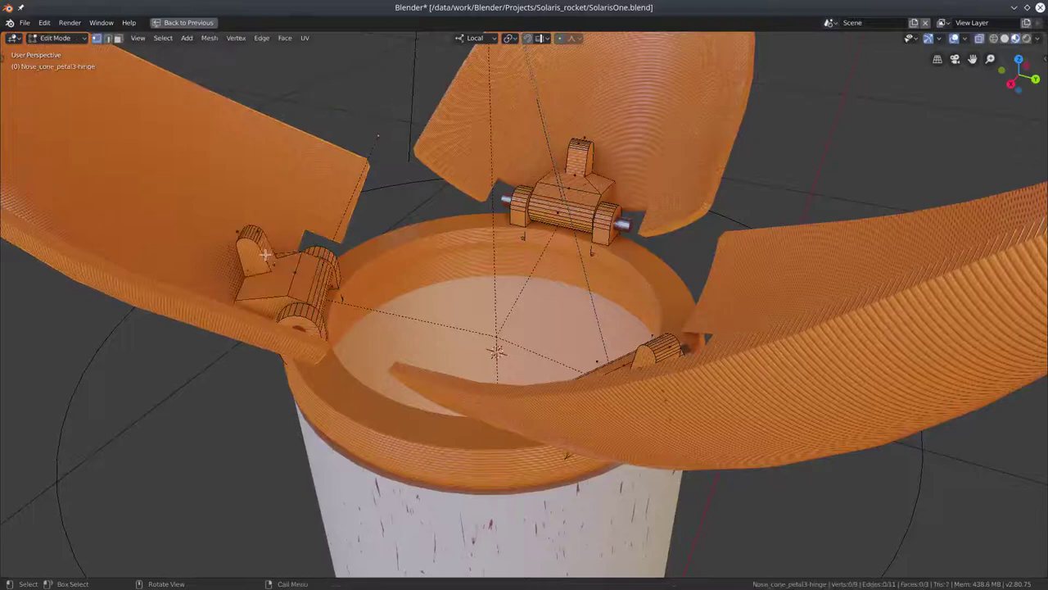
{"action": "key", "text": "z"}
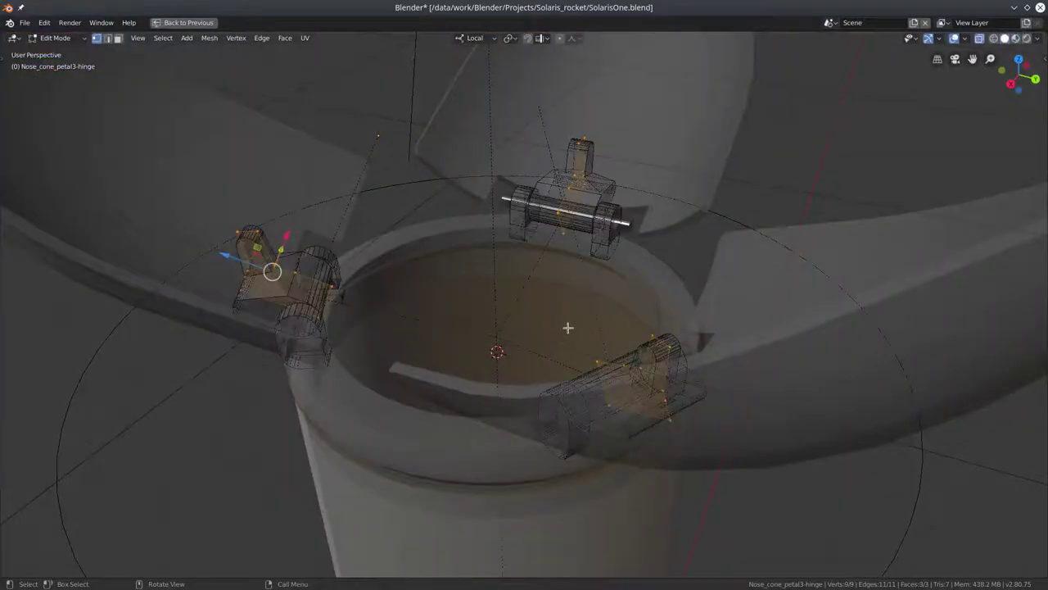
{"action": "middle_click_drag", "start_coordinate": [569, 328], "coordinate": [585, 300]}
{"action": "key", "text": "g"}
{"action": "right_click", "coordinate": [567, 263]}
{"action": "middle_click_drag", "start_coordinate": [567, 263], "coordinate": [544, 297]}
{"action": "key", "text": "Tab"}
{"action": "key", "text": "ctrl+s"}
{"action": "key", "text": "z"}
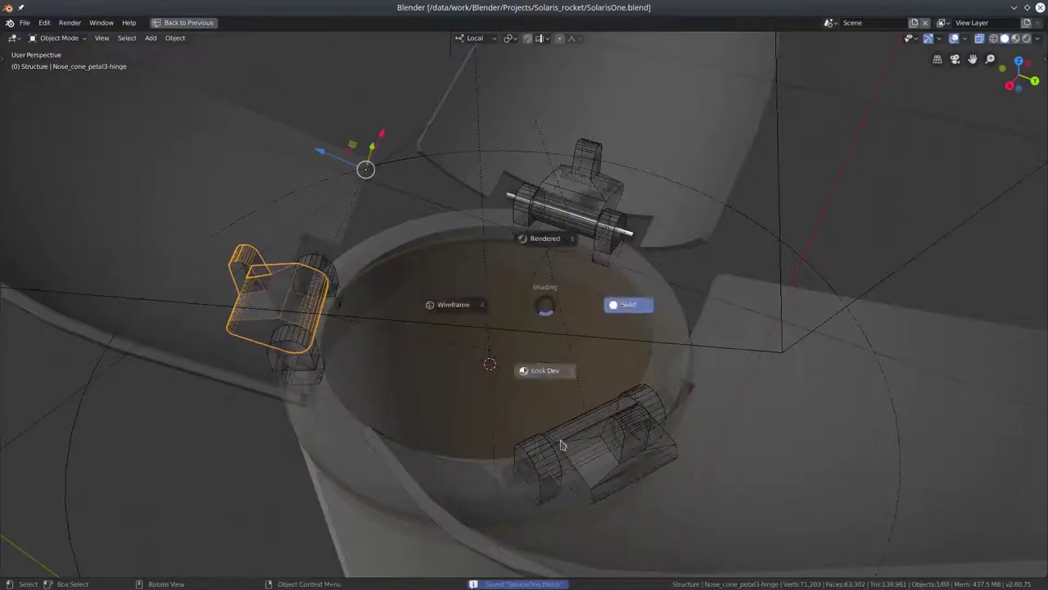
{"action": "left_click", "coordinate": [568, 363]}
{"action": "middle_click_drag", "start_coordinate": [570, 370], "coordinate": [584, 318]}
{"action": "left_click", "coordinate": [584, 318]}
{"action": "key", "text": "Tab"}
{"action": "scroll", "coordinate": [584, 318], "scroll_direction": "up", "scroll_amount": 2}
{"action": "scroll", "coordinate": [584, 318], "scroll_direction": "up", "scroll_amount": 2}
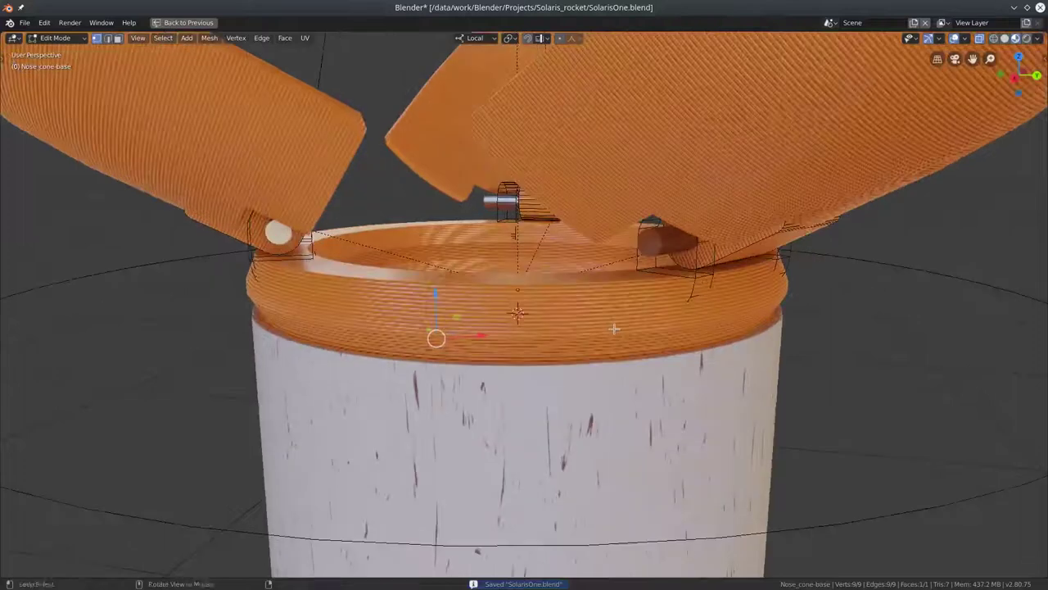
{"action": "key", "text": "z"}
{"action": "left_click", "coordinate": [673, 355]}
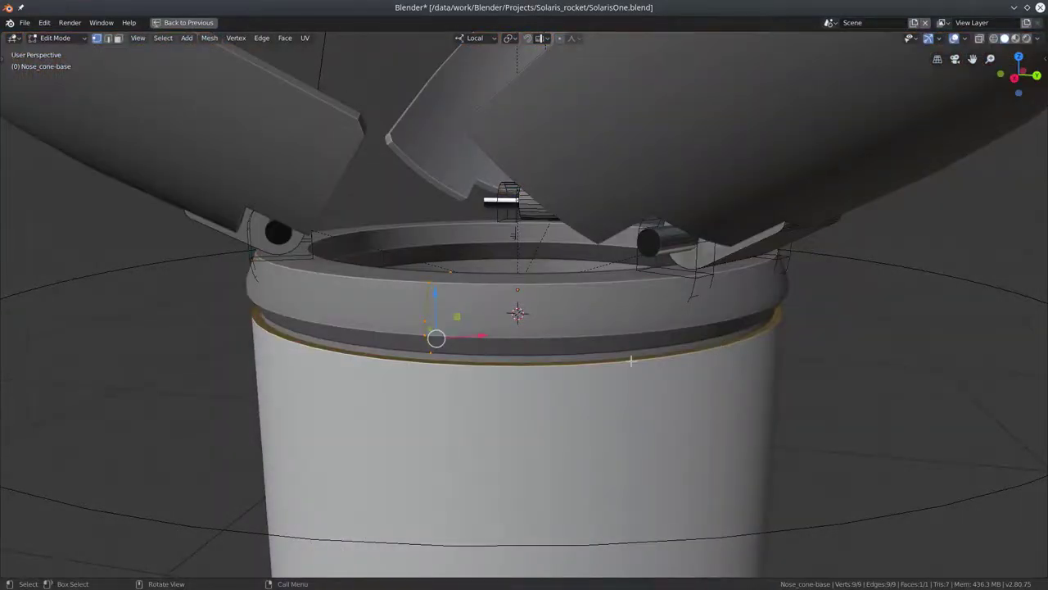
{"action": "key", "text": "alt+z"}
{"action": "key", "text": "z"}
{"action": "left_click", "coordinate": [629, 418]}
{"action": "scroll", "coordinate": [629, 413], "scroll_direction": "down", "scroll_amount": 5}
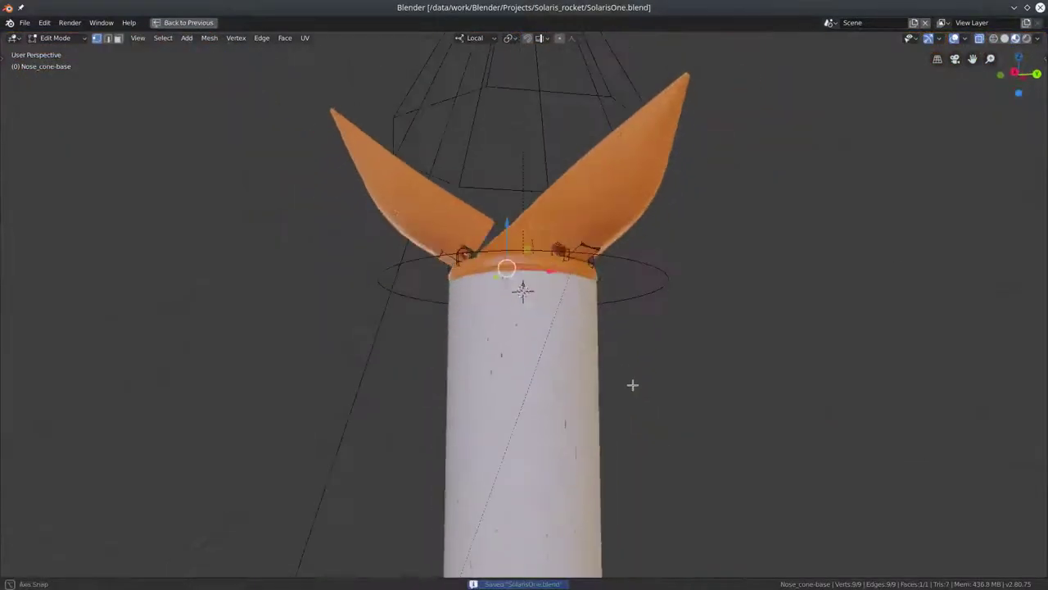
{"action": "scroll", "coordinate": [632, 385], "scroll_direction": "down", "scroll_amount": 1}
{"action": "key", "text": "Tab"}
{"action": "scroll", "coordinate": [635, 389], "scroll_direction": "down", "scroll_amount": 3}
{"action": "middle_click_drag", "start_coordinate": [644, 404], "coordinate": [640, 259], "text": "shift"}
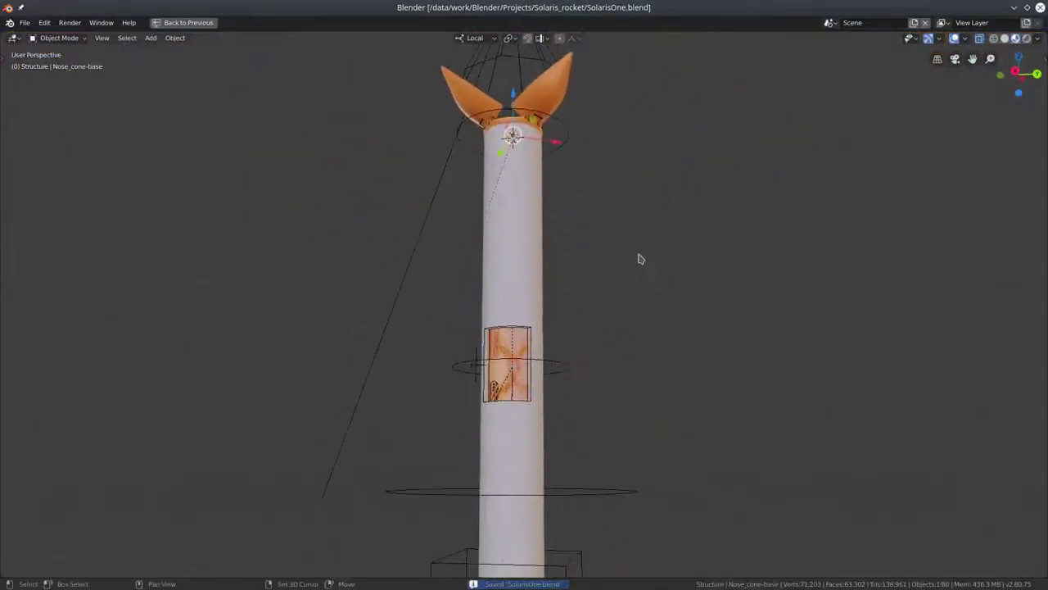
- Reveal the hidden objects and turn the viewport overlays back on
{"action": "key", "text": "ctrl+z"}
{"action": "scroll", "coordinate": [609, 349], "scroll_direction": "down", "scroll_amount": 2}
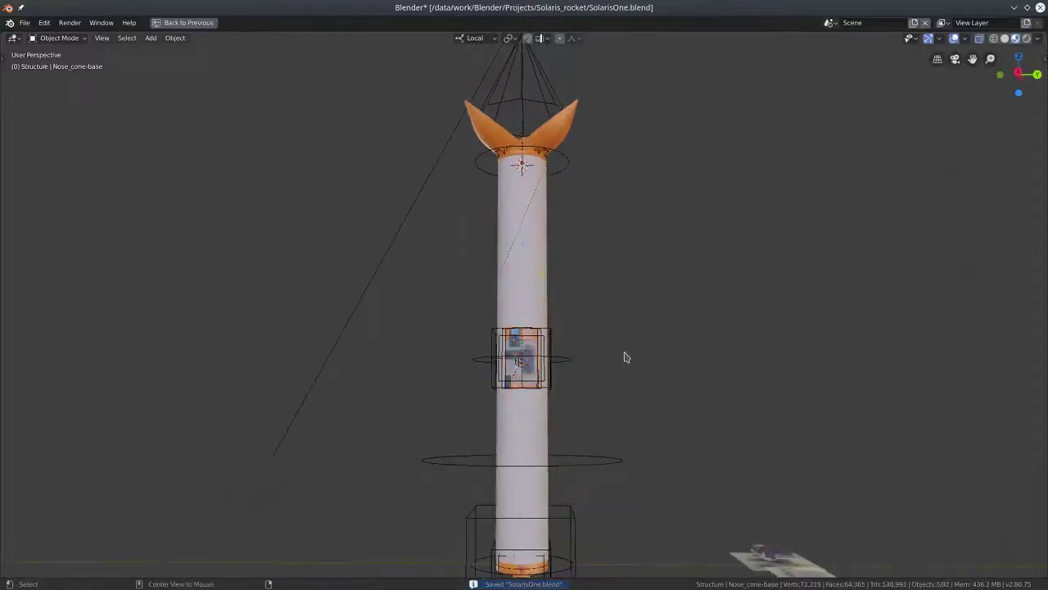
{"action": "mouse_move", "coordinate": [625, 358]}
{"action": "middle_mouse_down"}
{"action": "mouse_move", "coordinate": [656, 417]}
{"action": "mouse_move", "coordinate": [651, 372]}
{"action": "mouse_move", "coordinate": [619, 331]}
{"action": "middle_mouse_up"}
{"action": "key", "text": "shift+alt+z"}
- Save SolarisOne.blend and restore the normal multi-panel layout
{"action": "key", "text": "ctrl+s"}
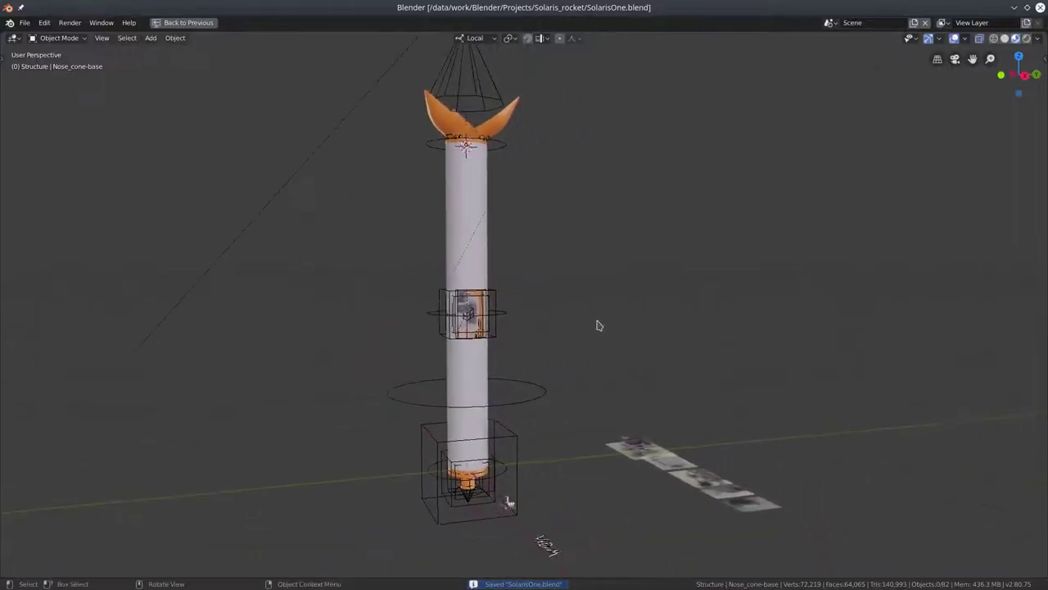
{"action": "key", "text": "ctrl+space"}
{"action": "scroll", "coordinate": [919, 135], "scroll_direction": "down", "scroll_amount": 3}
{"action": "scroll", "coordinate": [919, 135], "scroll_direction": "down", "scroll_amount": 3}
{"action": "scroll", "coordinate": [919, 136], "scroll_direction": "down", "scroll_amount": 3}
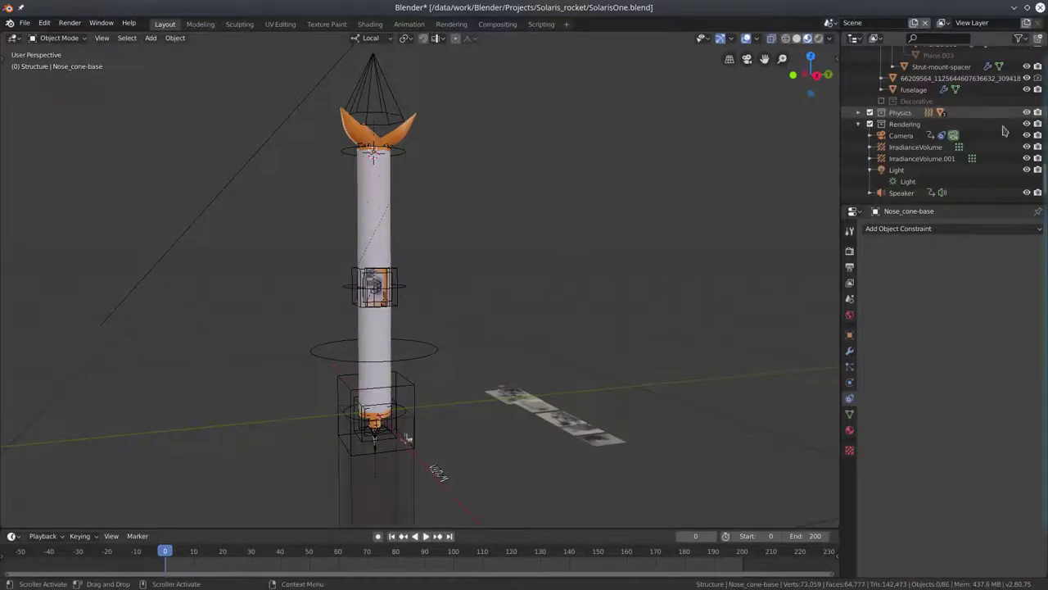
- Watch the rocket launch animation with rendered and material preview shading, then stop at frame 0
{"action": "mouse_move", "coordinate": [418, 430]}
{"action": "middle_mouse_down"}
{"action": "mouse_move", "coordinate": [562, 264]}
{"action": "mouse_move", "coordinate": [571, 290]}
{"action": "mouse_move", "coordinate": [593, 279]}
{"action": "mouse_move", "coordinate": [587, 236]}
{"action": "mouse_move", "coordinate": [573, 232]}
{"action": "mouse_move", "coordinate": [599, 253]}
{"action": "mouse_move", "coordinate": [607, 296]}
{"action": "middle_mouse_up"}
{"action": "scroll", "coordinate": [550, 301], "scroll_direction": "up", "scroll_amount": 5}
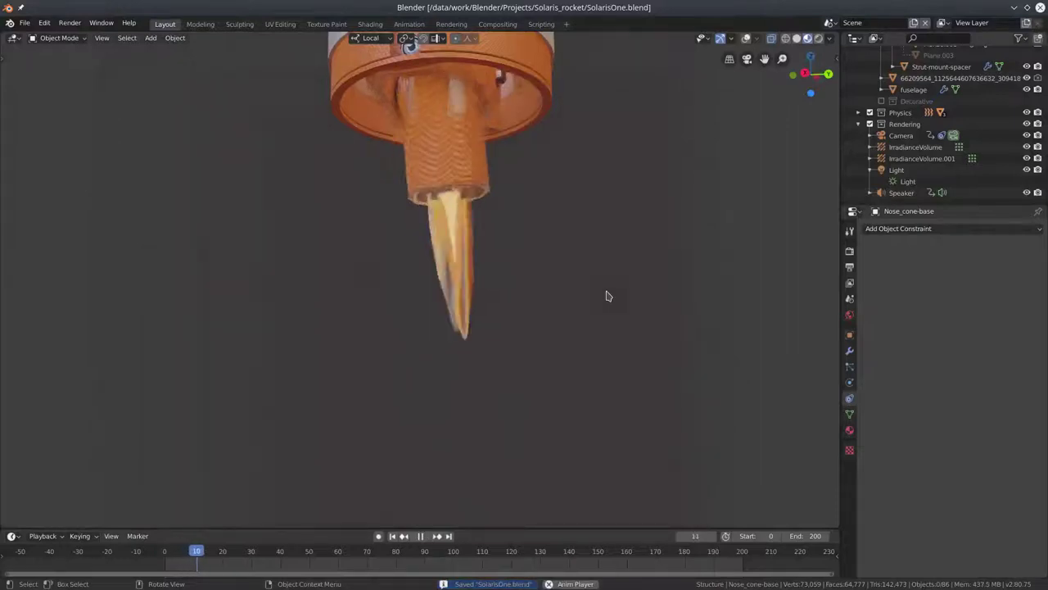
{"action": "mouse_move", "coordinate": [607, 295]}
{"action": "middle_mouse_down"}
{"action": "mouse_move", "coordinate": [483, 273]}
{"action": "mouse_move", "coordinate": [598, 296]}
{"action": "mouse_move", "coordinate": [590, 388]}
{"action": "middle_mouse_up"}
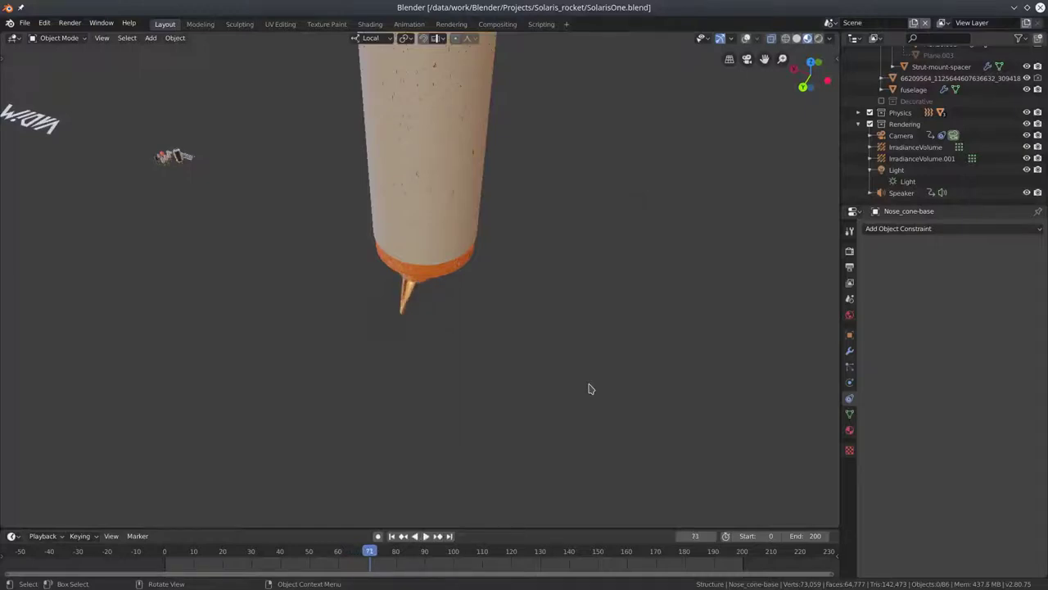
{"action": "key", "text": "z"}
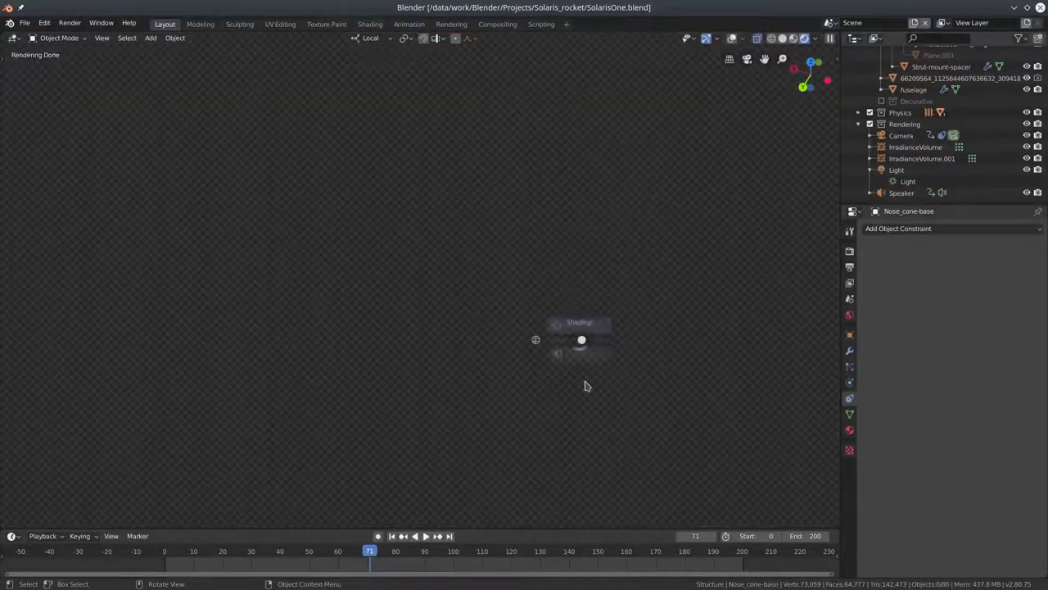
{"action": "left_click", "coordinate": [585, 386]}
{"action": "mouse_move", "coordinate": [560, 348]}
{"action": "middle_mouse_down"}
{"action": "mouse_move", "coordinate": [549, 303]}
{"action": "mouse_move", "coordinate": [529, 367]}
{"action": "mouse_move", "coordinate": [608, 362]}
{"action": "mouse_move", "coordinate": [442, 483]}
{"action": "middle_mouse_up"}
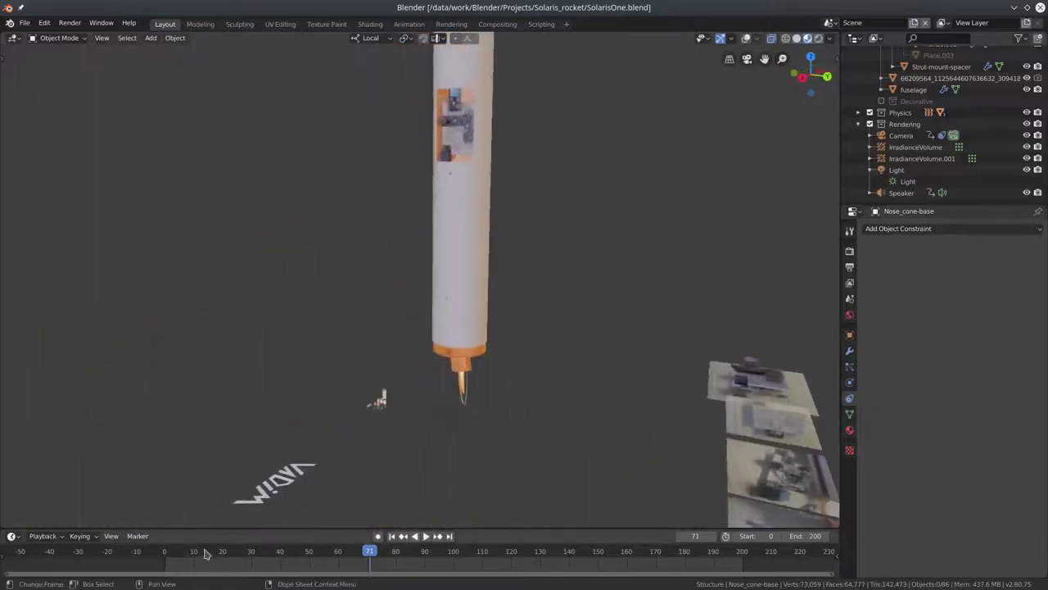
{"action": "key", "text": "Escape"}
- Exclude the Physics collection, bring back the viewport overlays, and save the file
{"action": "left_click", "coordinate": [870, 112]}
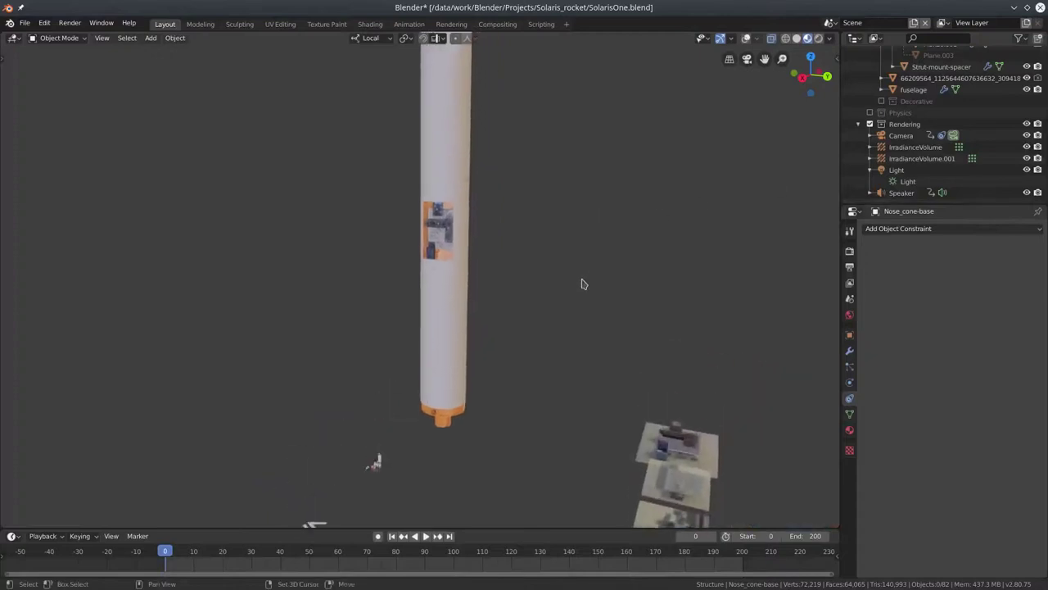
{"action": "key", "text": "shift+alt+z"}
{"action": "key", "text": "ctrl+s"}
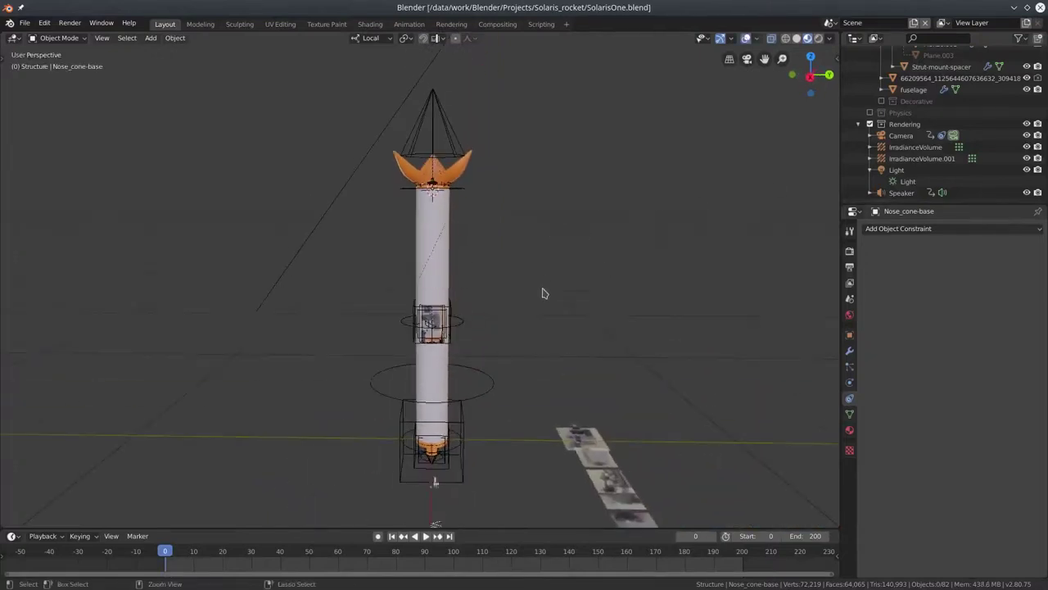